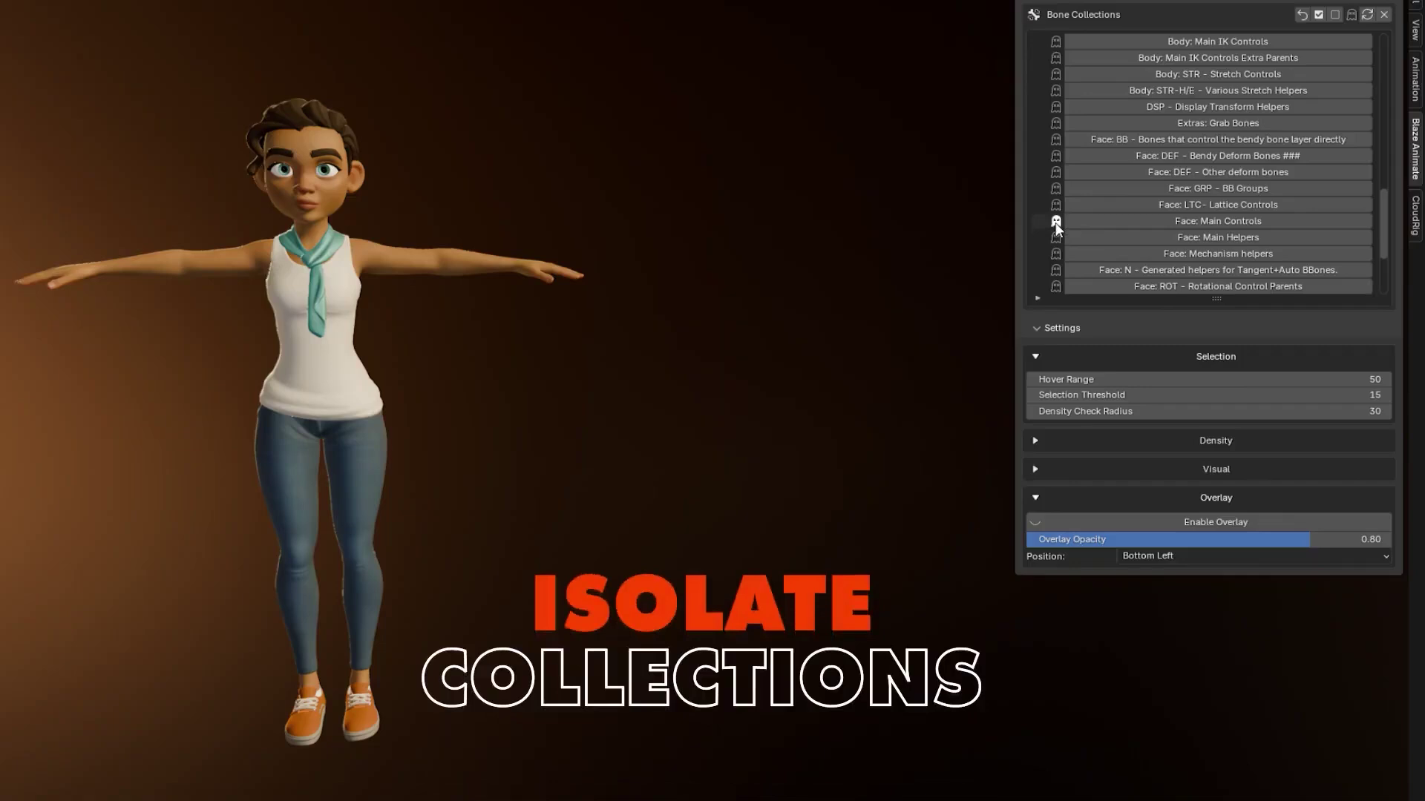
Isolate the Body Main FK, Body Main IK and Face Main Controls collections, with Main FK active.
{"action": "scroll", "coordinate": [1111, 146], "scroll_direction": "up", "scroll_amount": 3}
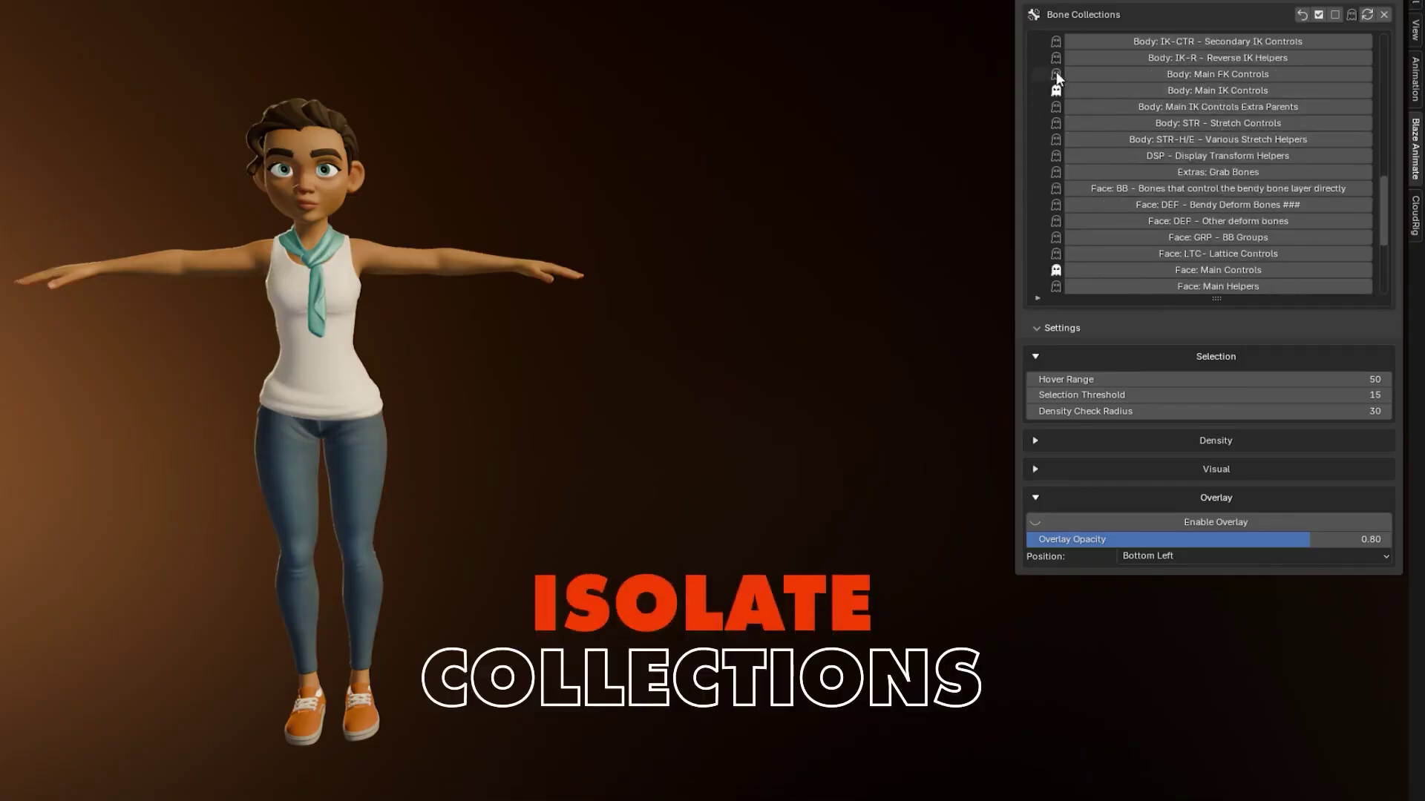
{"action": "left_click", "coordinate": [1352, 14]}
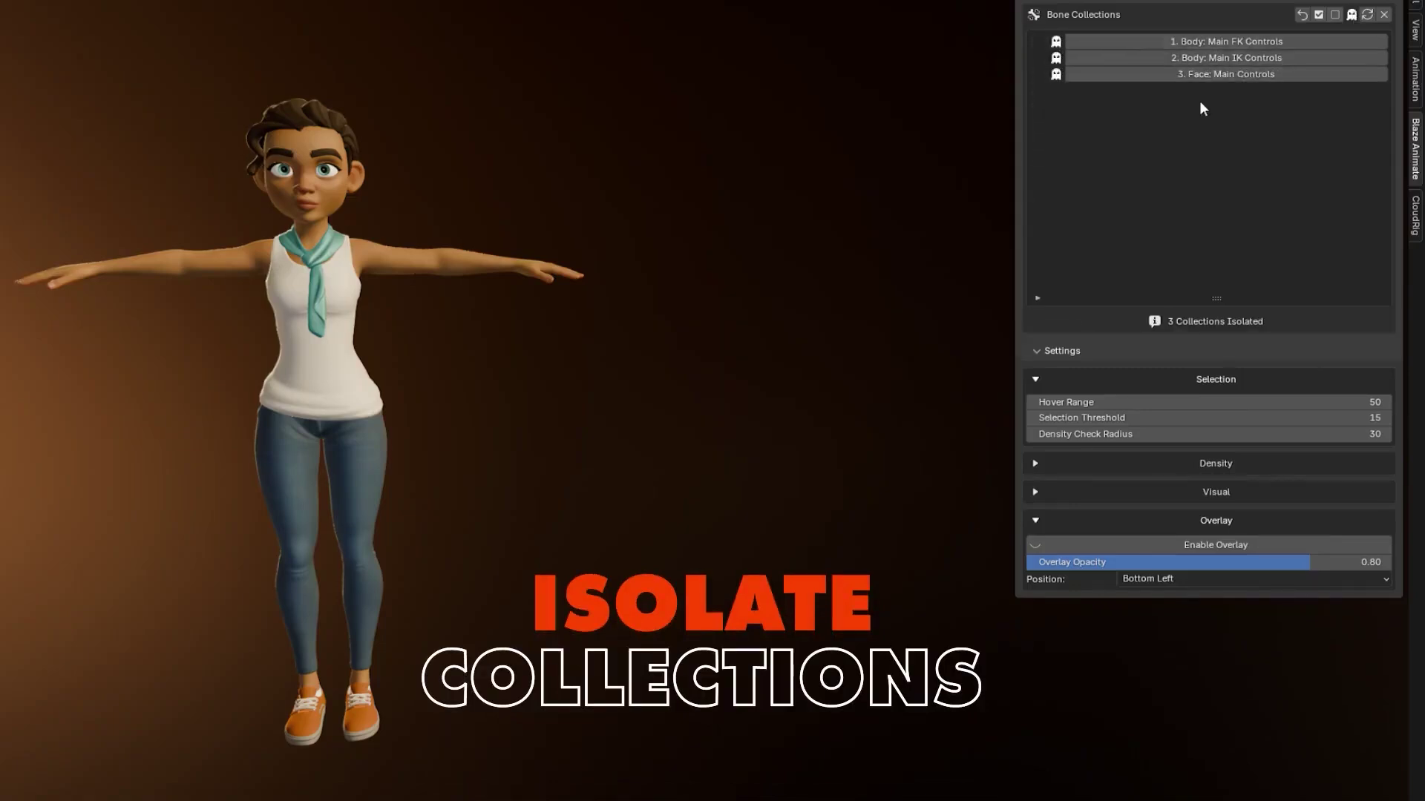
{"action": "left_click", "coordinate": [1196, 42]}
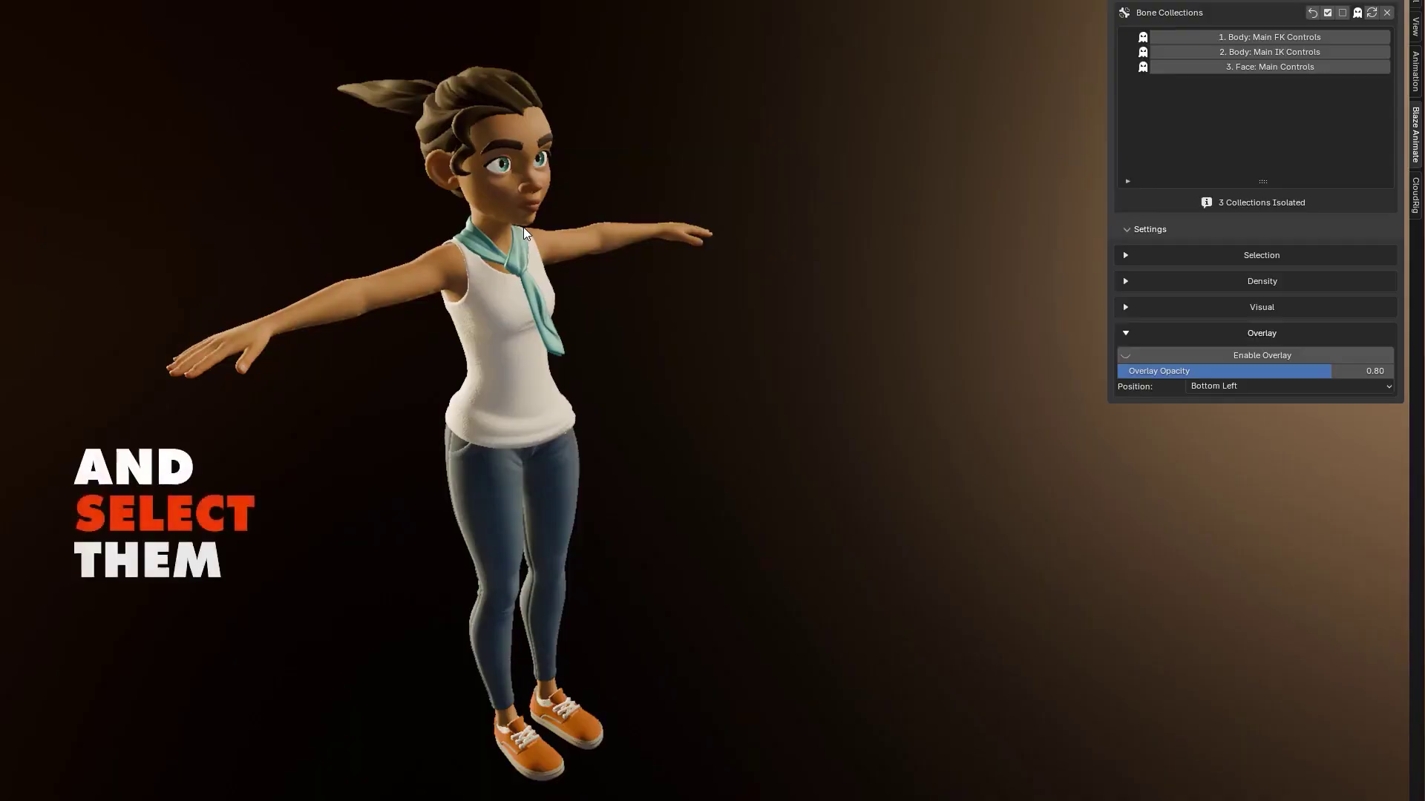
Cycle and add the three collections' bones with number shortcuts, then make the male rig active.
{"action": "key", "text": "1"}
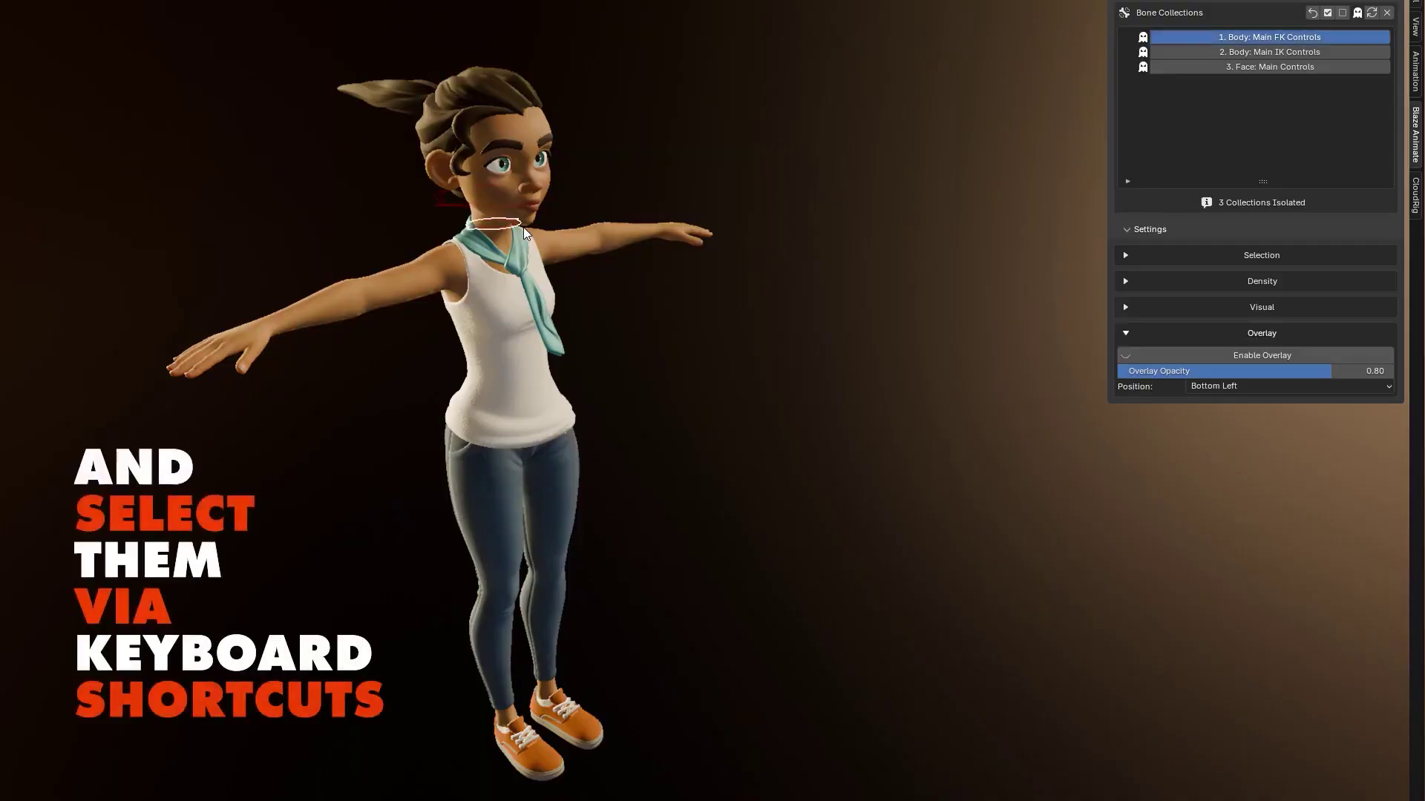
{"action": "key", "text": "2"}
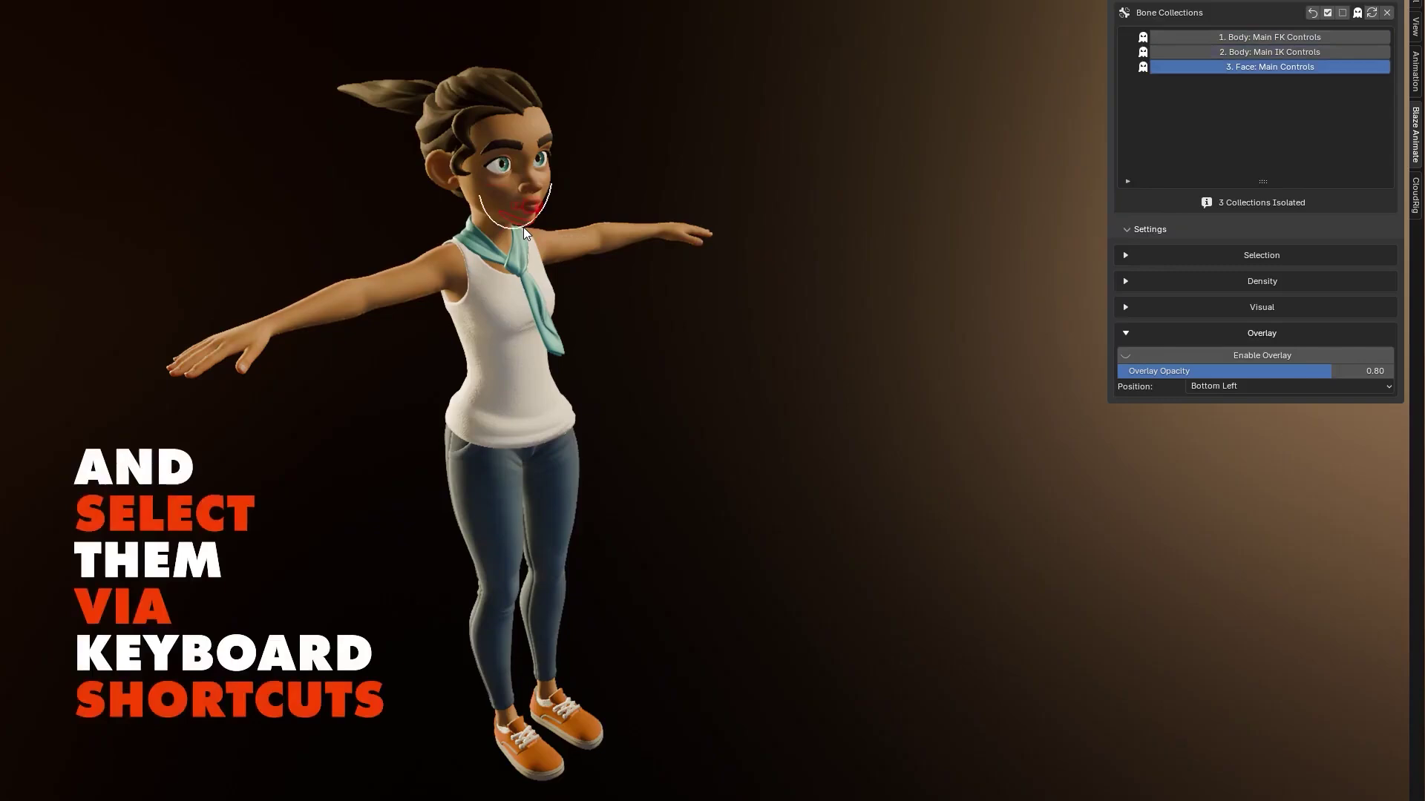
{"action": "key", "text": "1"}
{"action": "key", "text": "shift+2"}
{"action": "key", "text": "shift+3"}
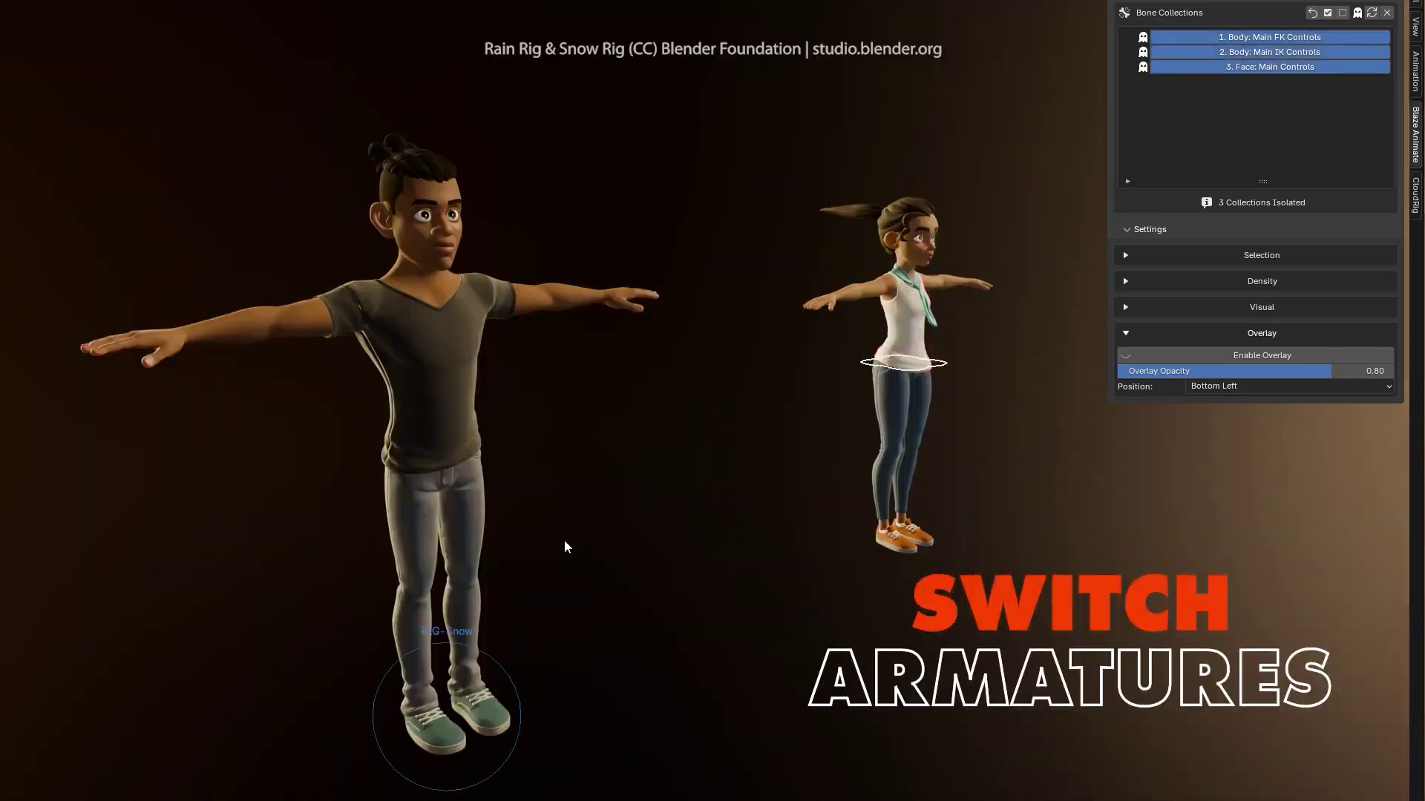
{"action": "left_click", "coordinate": [506, 667]}
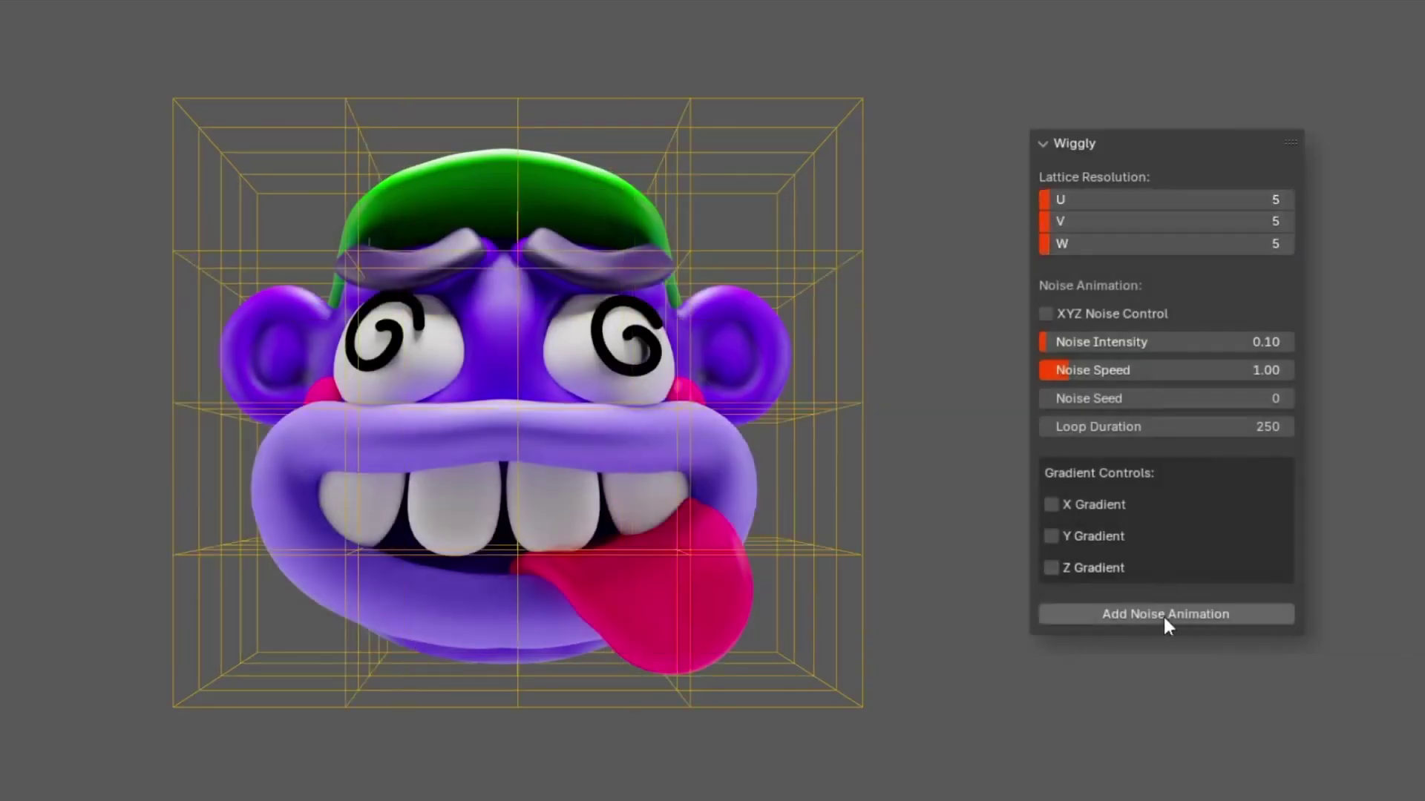
Add noise animation to the sun character's 4×4×4 lattice so it wobbles.
{"action": "left_click", "coordinate": [1163, 614]}
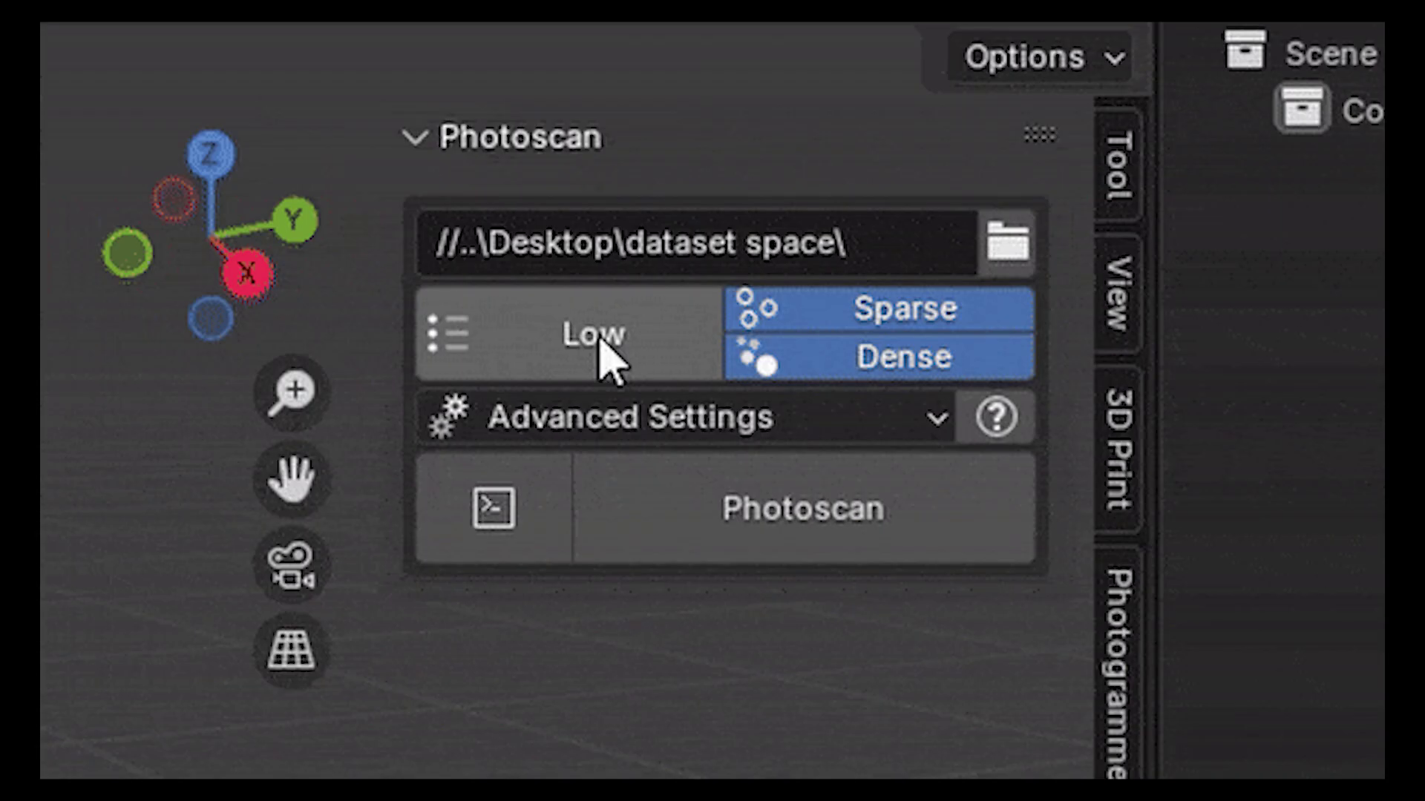
Run Photoscan on the dataset space photos at Medium quality and confirm the run.
{"action": "left_click", "coordinate": [610, 360]}
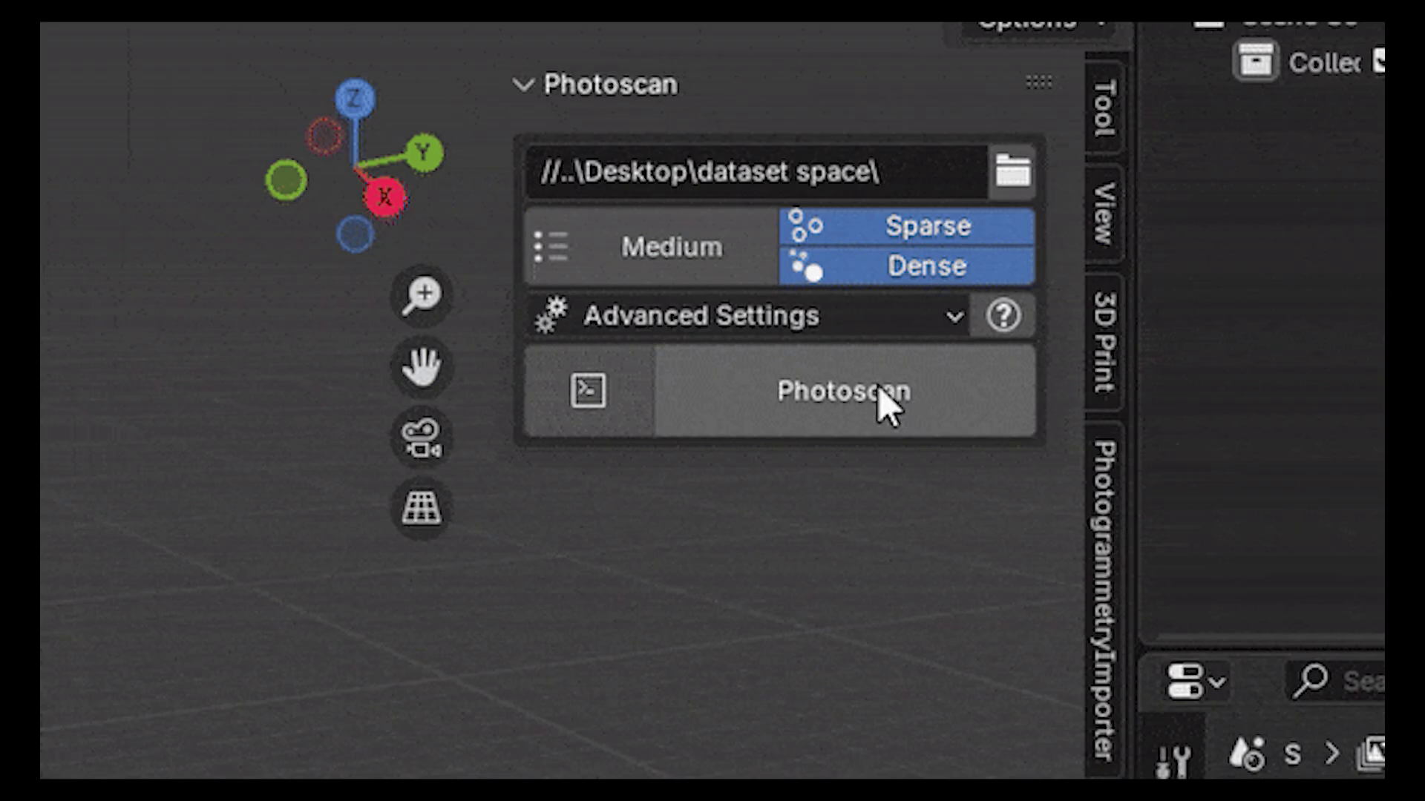
{"action": "left_click", "coordinate": [846, 518]}
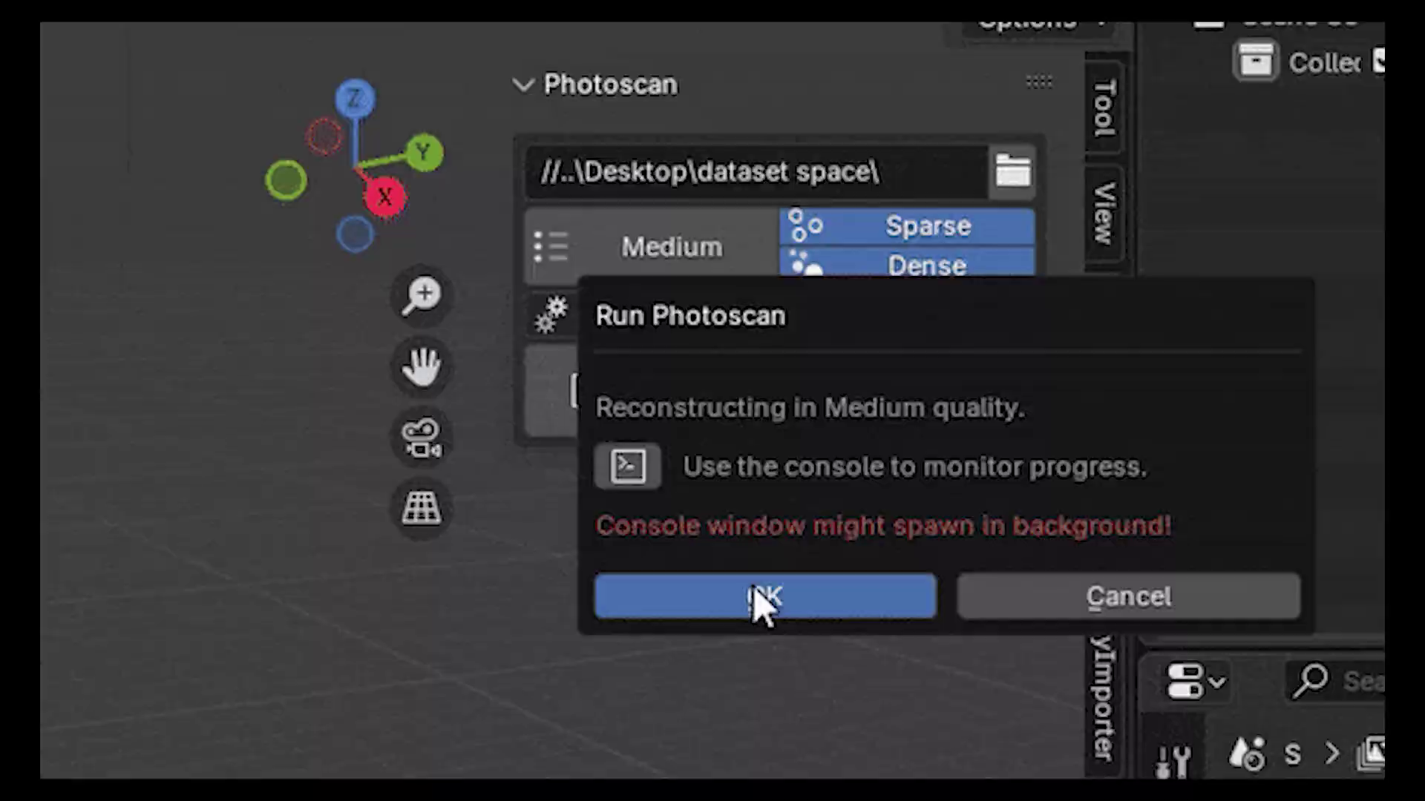
{"action": "left_click", "coordinate": [761, 604]}
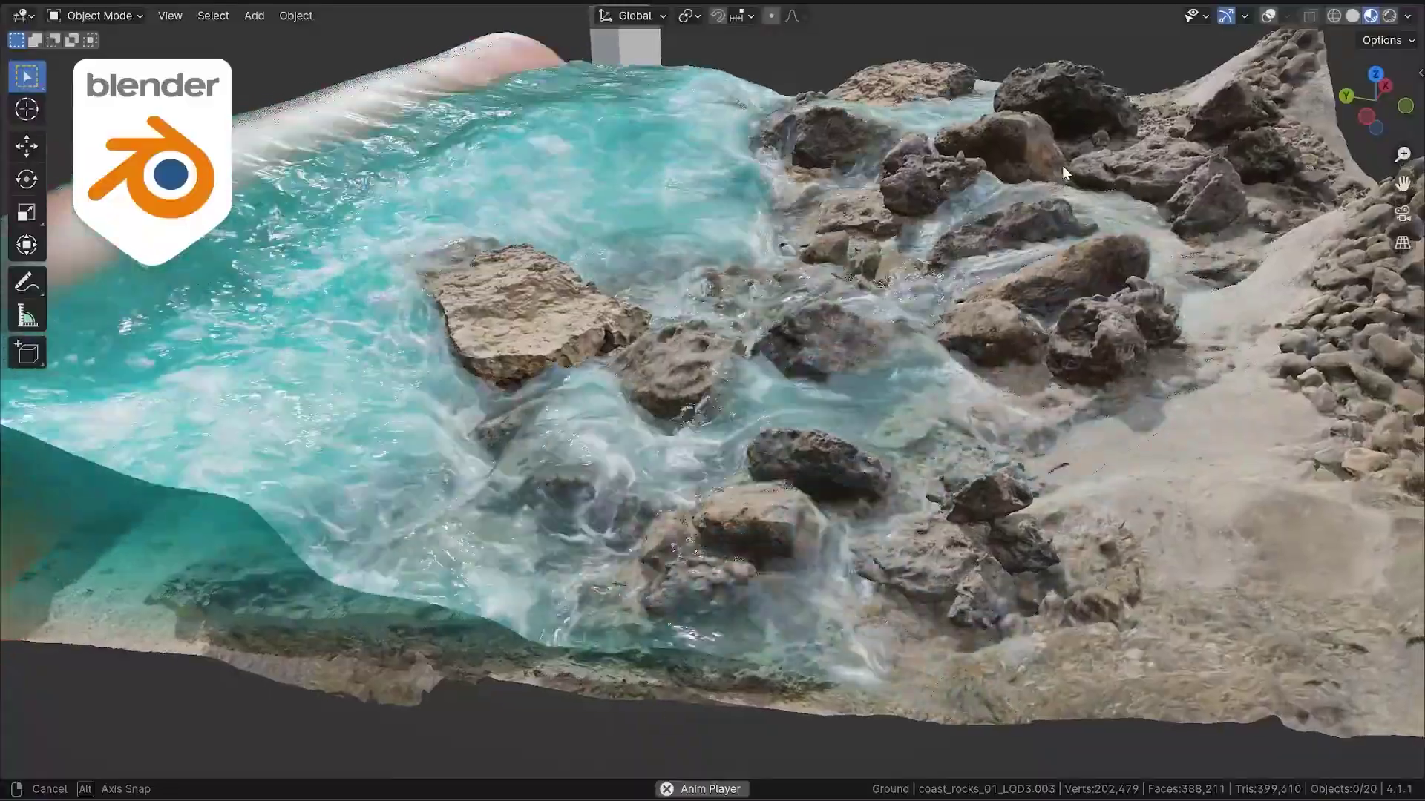
Toggle Ocean Blending off and on twice, leaving it enabled for the boat's whirlpool.
{"action": "middle_click_drag", "start_coordinate": [1062, 166], "coordinate": [1048, 169]}
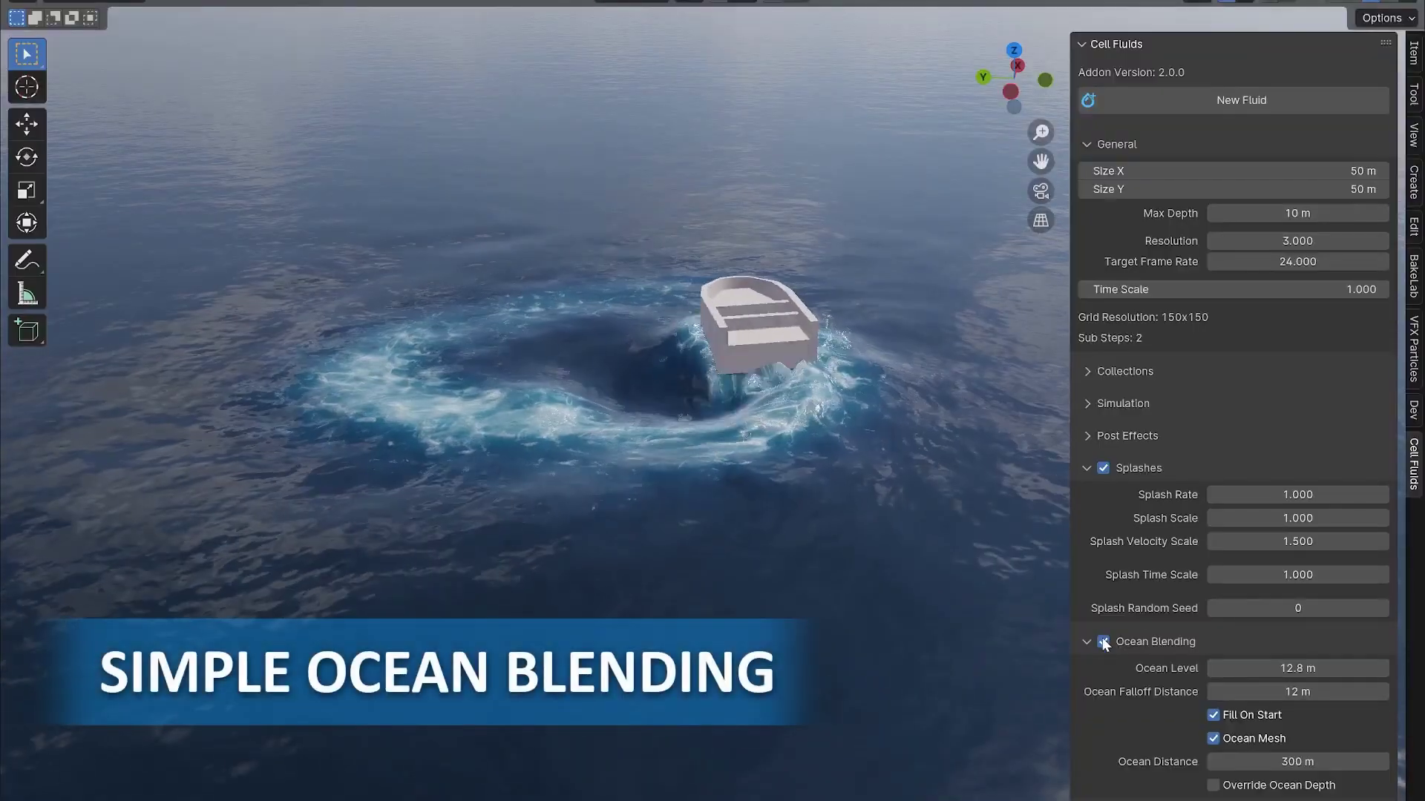
{"action": "left_click", "coordinate": [1104, 642]}
{"action": "left_click", "coordinate": [1103, 642]}
{"action": "left_click", "coordinate": [1103, 642]}
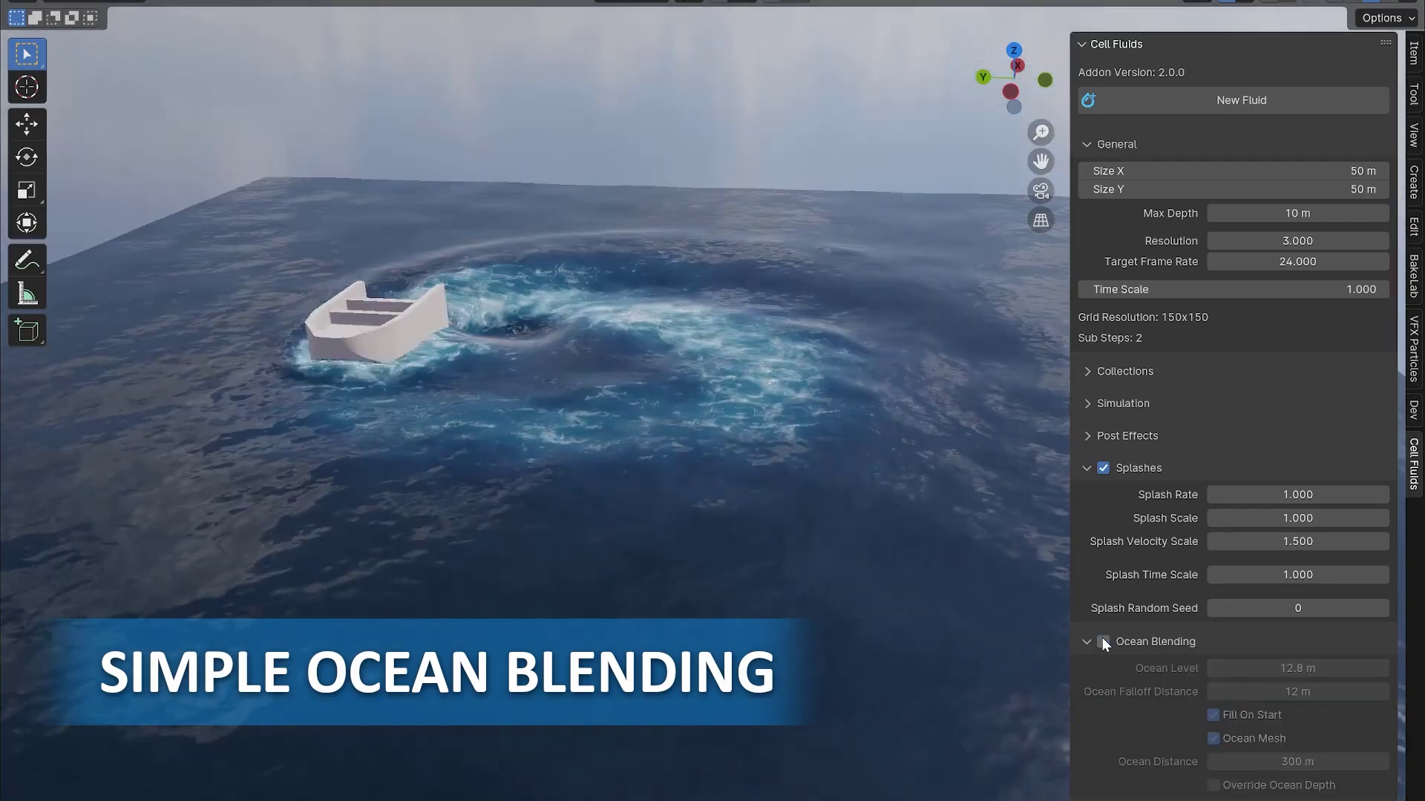
{"action": "left_click", "coordinate": [1103, 641]}
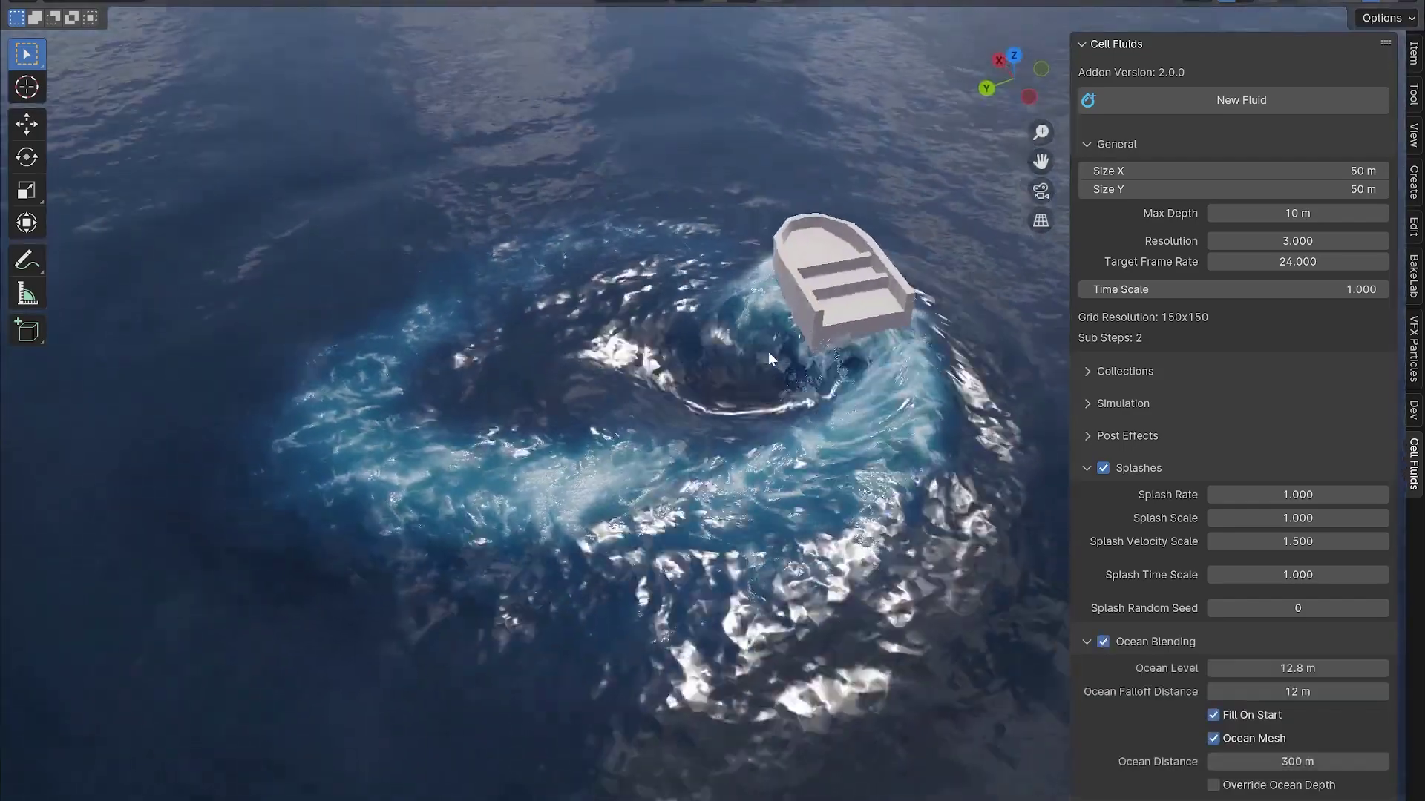
Orbit the viewport around the whirlpool and the lava flow sample from above.
{"action": "middle_click_drag", "start_coordinate": [768, 351], "coordinate": [874, 340]}
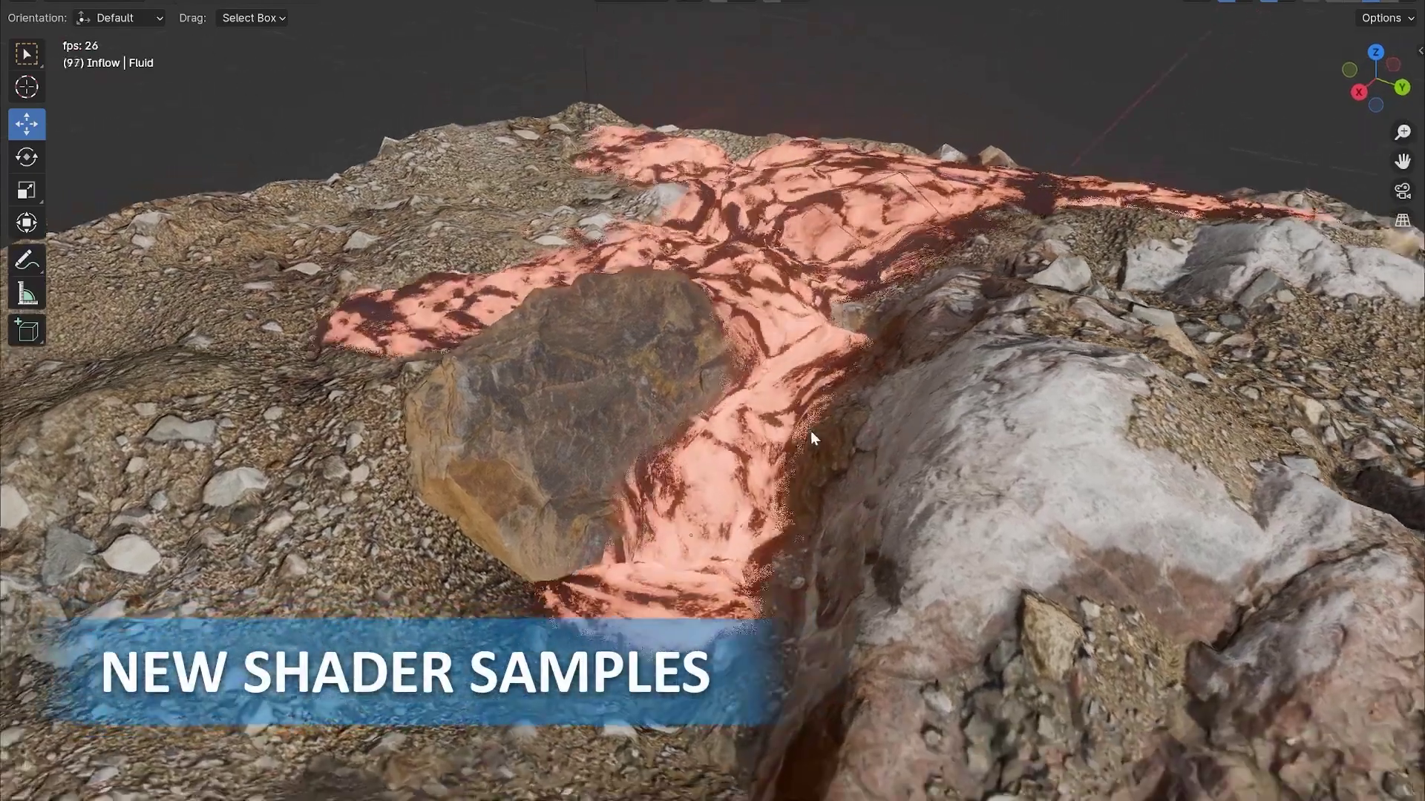
{"action": "middle_click_drag", "start_coordinate": [811, 430], "coordinate": [785, 452]}
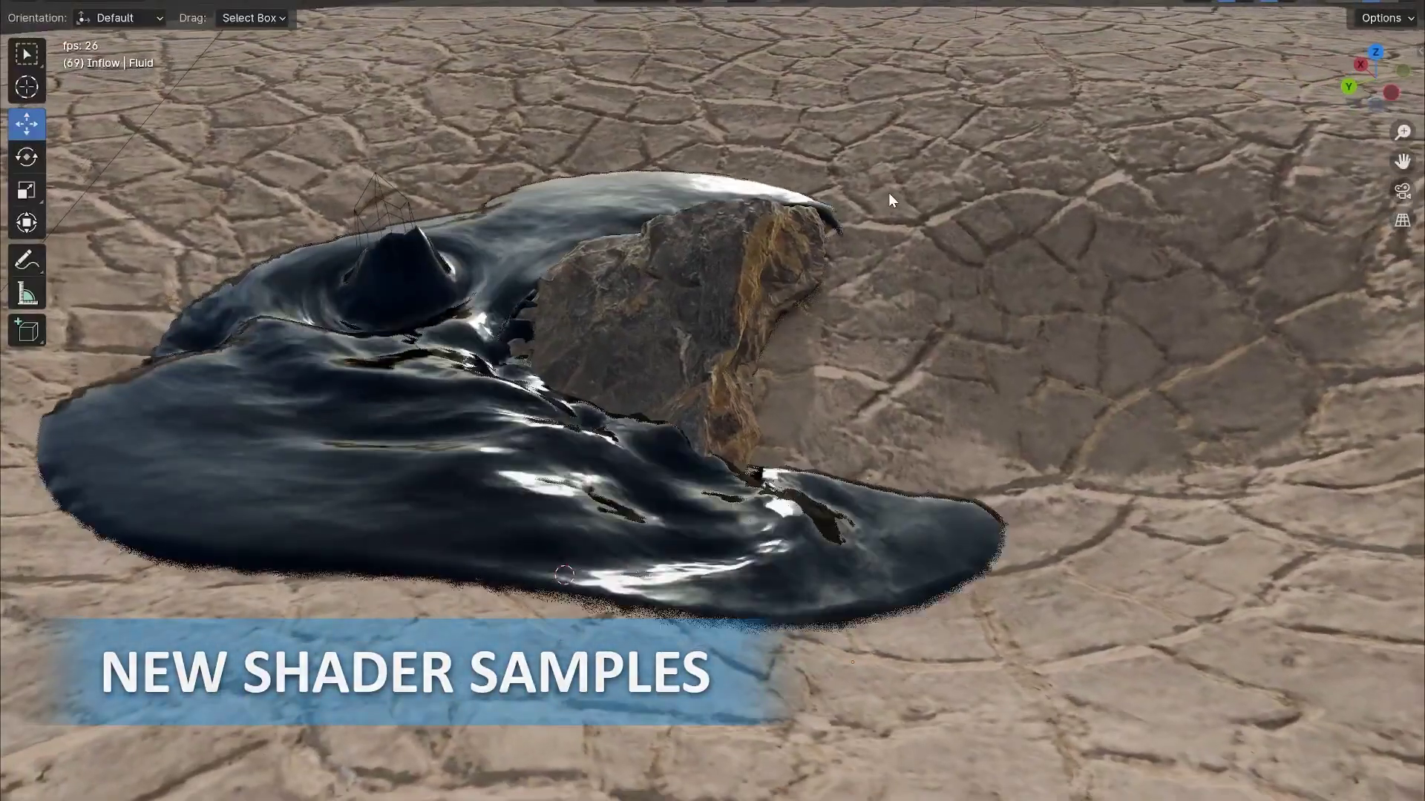
{"action": "middle_click_drag", "start_coordinate": [889, 193], "coordinate": [933, 209]}
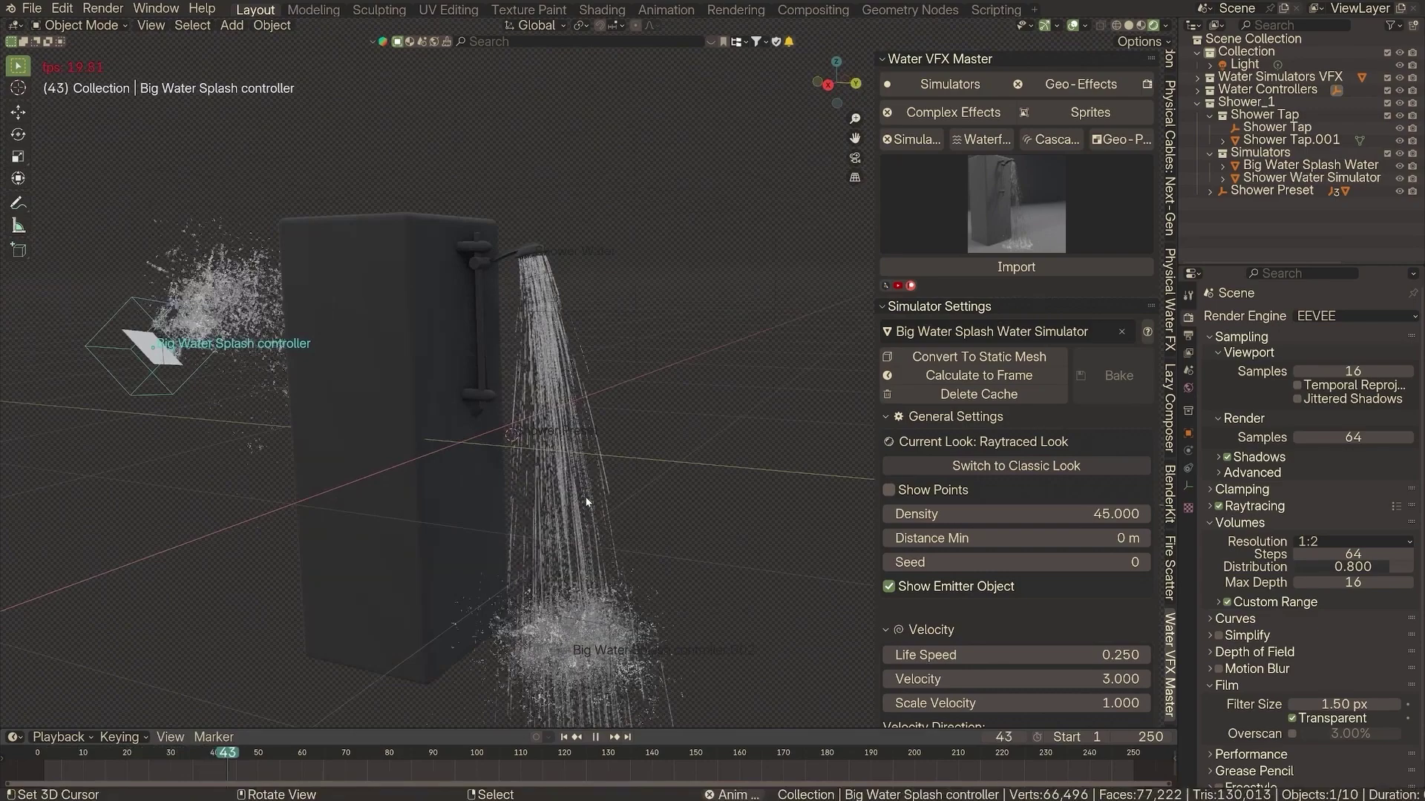
Add a plane mesh and scale it up as a floor under the shower.
{"action": "scroll", "coordinate": [586, 503], "scroll_direction": "down", "scroll_amount": 3}
{"action": "middle_click_drag", "start_coordinate": [586, 502], "coordinate": [523, 550]}
{"action": "key", "text": "space"}
{"action": "scroll", "coordinate": [562, 538], "scroll_direction": "down", "scroll_amount": 3}
{"action": "key", "text": "shift+a"}
{"action": "left_click", "coordinate": [653, 455]}
{"action": "key", "text": "s"}
{"action": "left_click", "coordinate": [523, 551]}
Import the Angled WaterFall simulator preset and set its displacement layers to 9.
{"action": "left_click", "coordinate": [548, 457]}
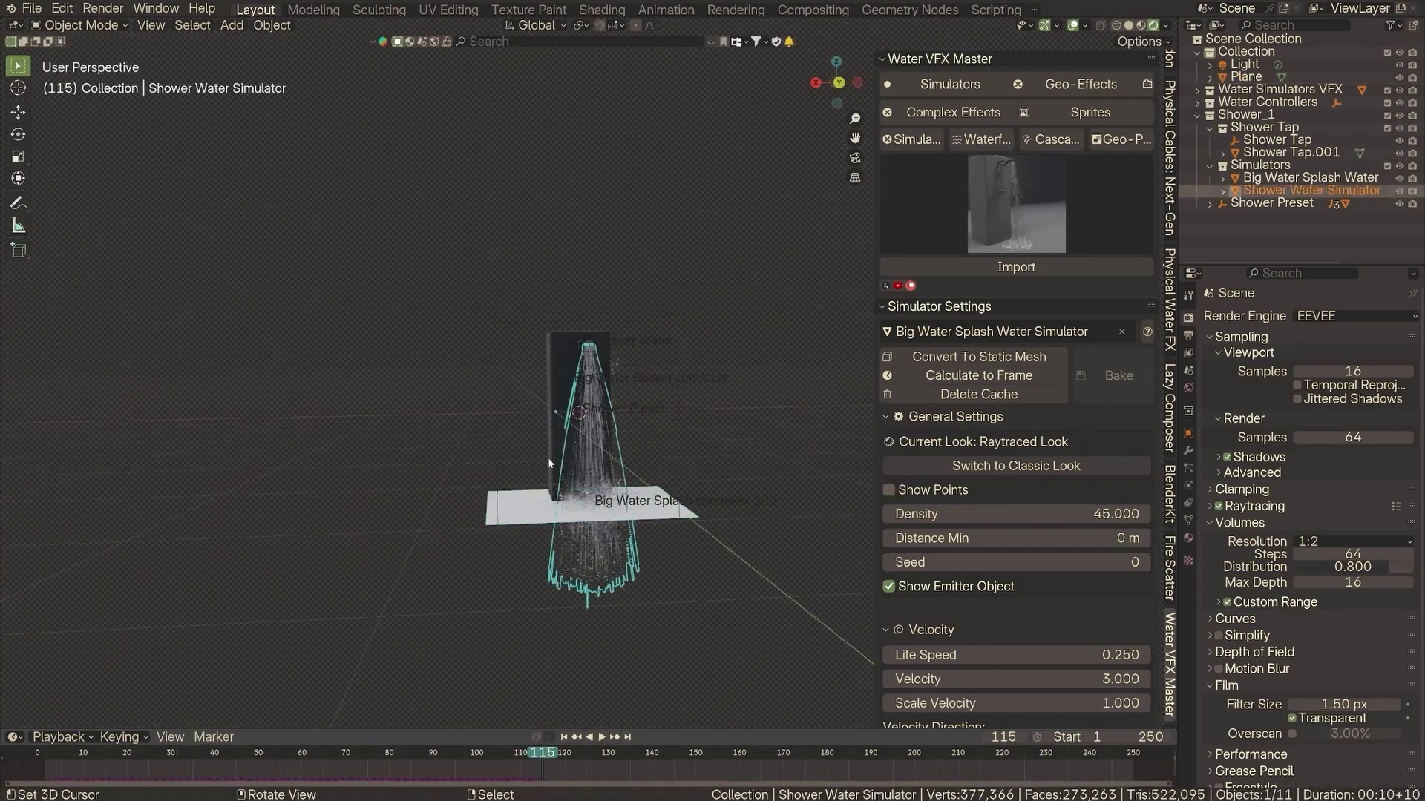
{"action": "key", "text": "space"}
{"action": "middle_click", "coordinate": [724, 461], "text": "alt"}
{"action": "left_click", "coordinate": [1054, 247]}
{"action": "left_click", "coordinate": [676, 293]}
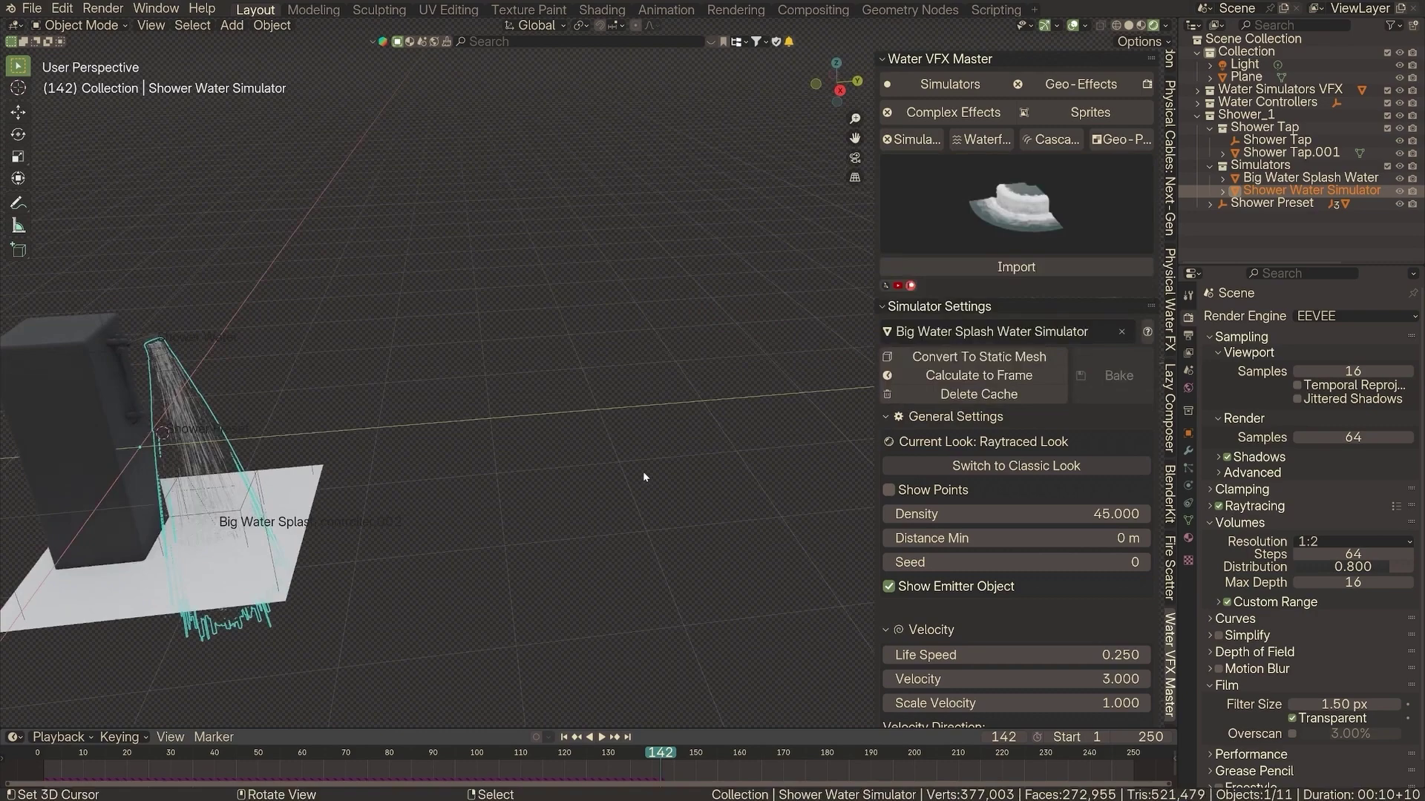
{"action": "left_click", "coordinate": [1016, 267]}
{"action": "left_click_drag", "start_coordinate": [974, 658], "coordinate": [1024, 658]}
Play the waterfall simulation and expand its foam texture shading settings.
{"action": "key", "text": "shift+Left"}
{"action": "key", "text": "space"}
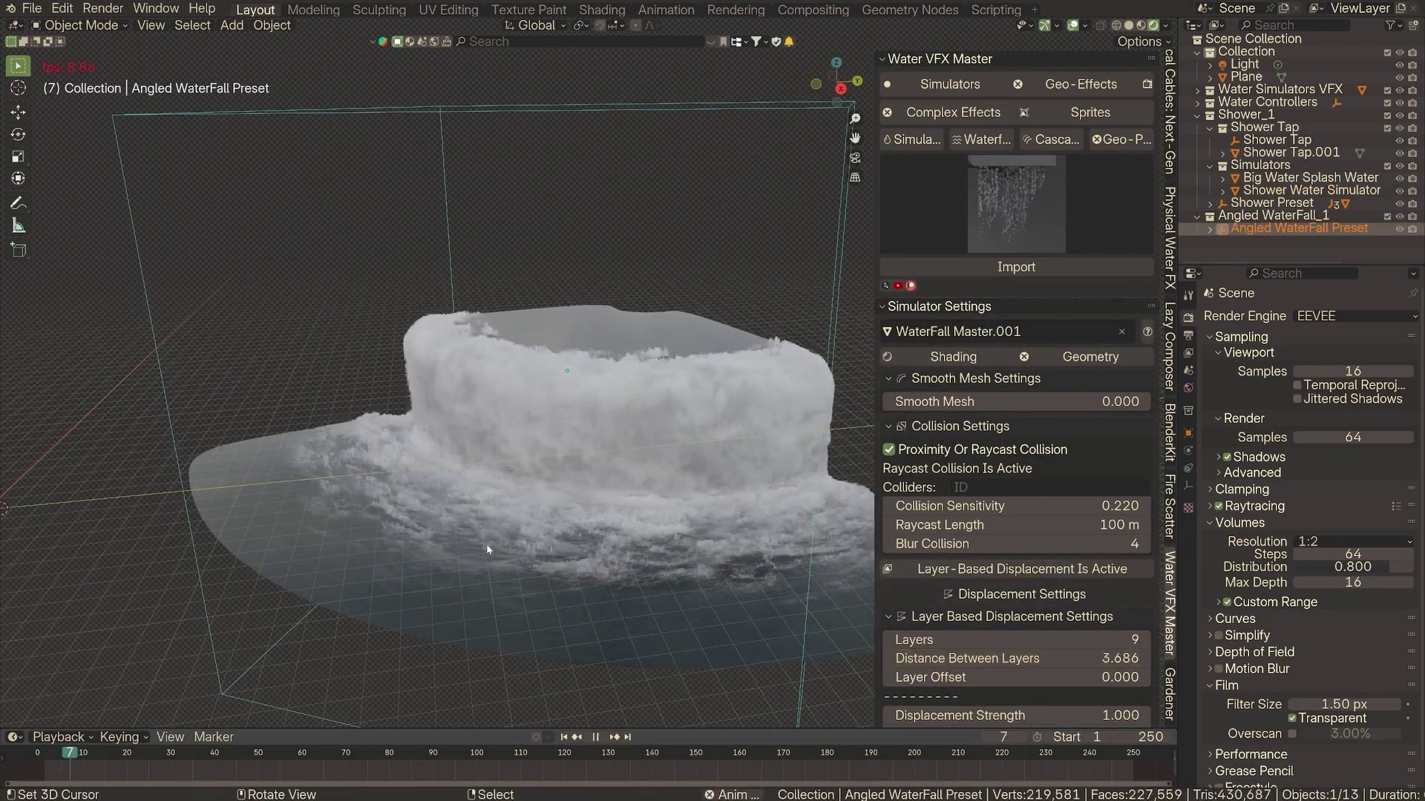
{"action": "middle_click_drag", "start_coordinate": [486, 544], "coordinate": [519, 519]}
{"action": "scroll", "coordinate": [1016, 445], "scroll_direction": "down", "scroll_amount": 3}
{"action": "left_click", "coordinate": [954, 274]}
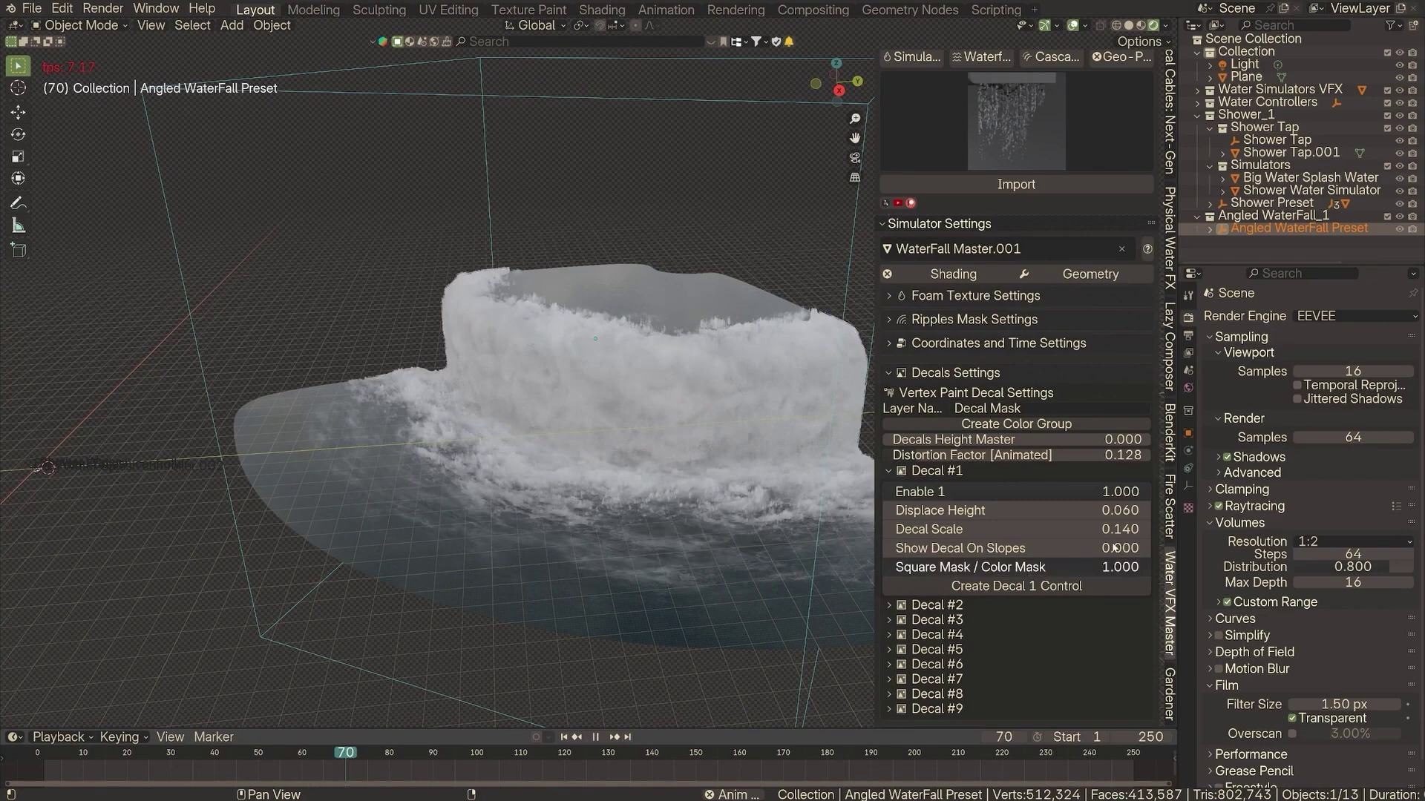
{"action": "left_click", "coordinate": [907, 295]}
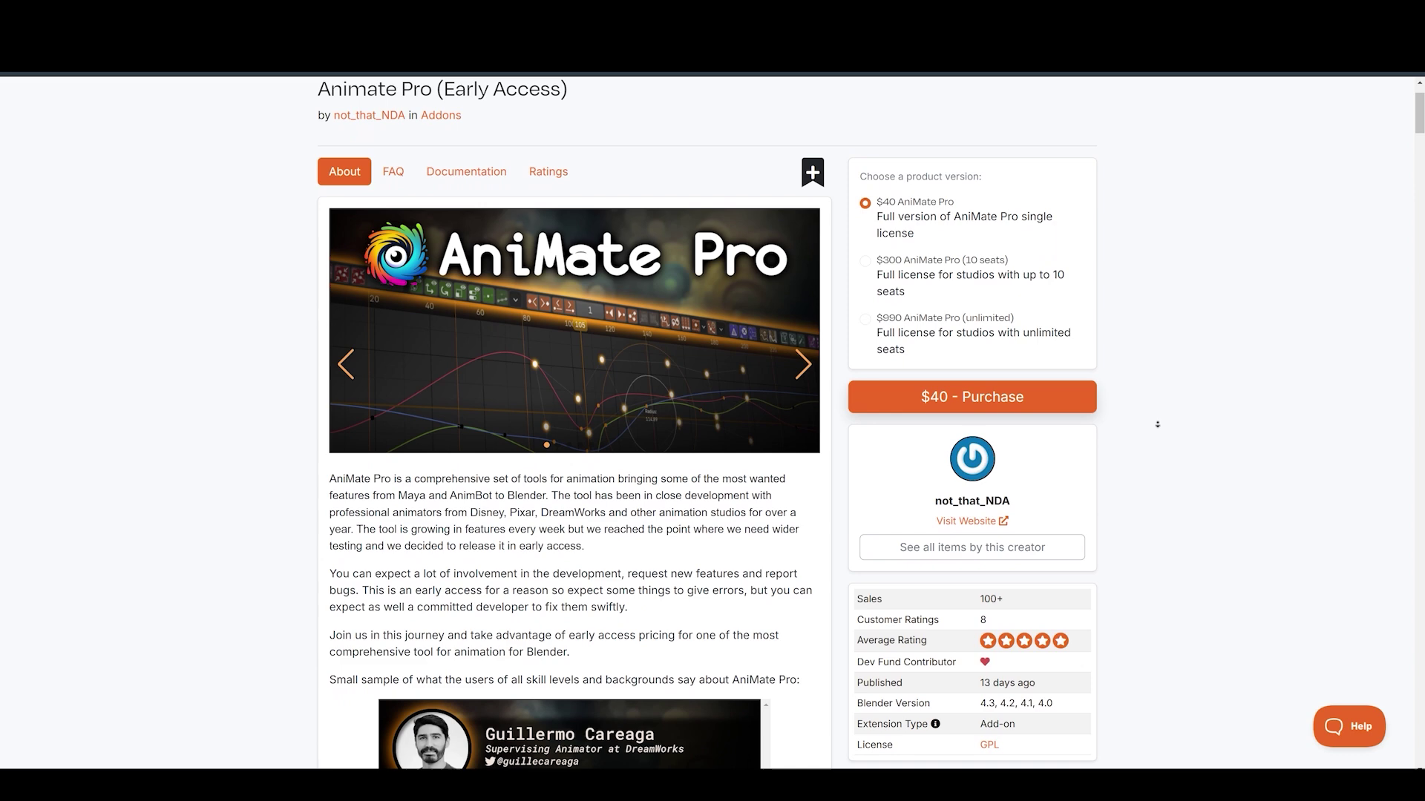
{"action": "scroll", "coordinate": [1148, 401], "scroll_direction": "down", "scroll_amount": 4}
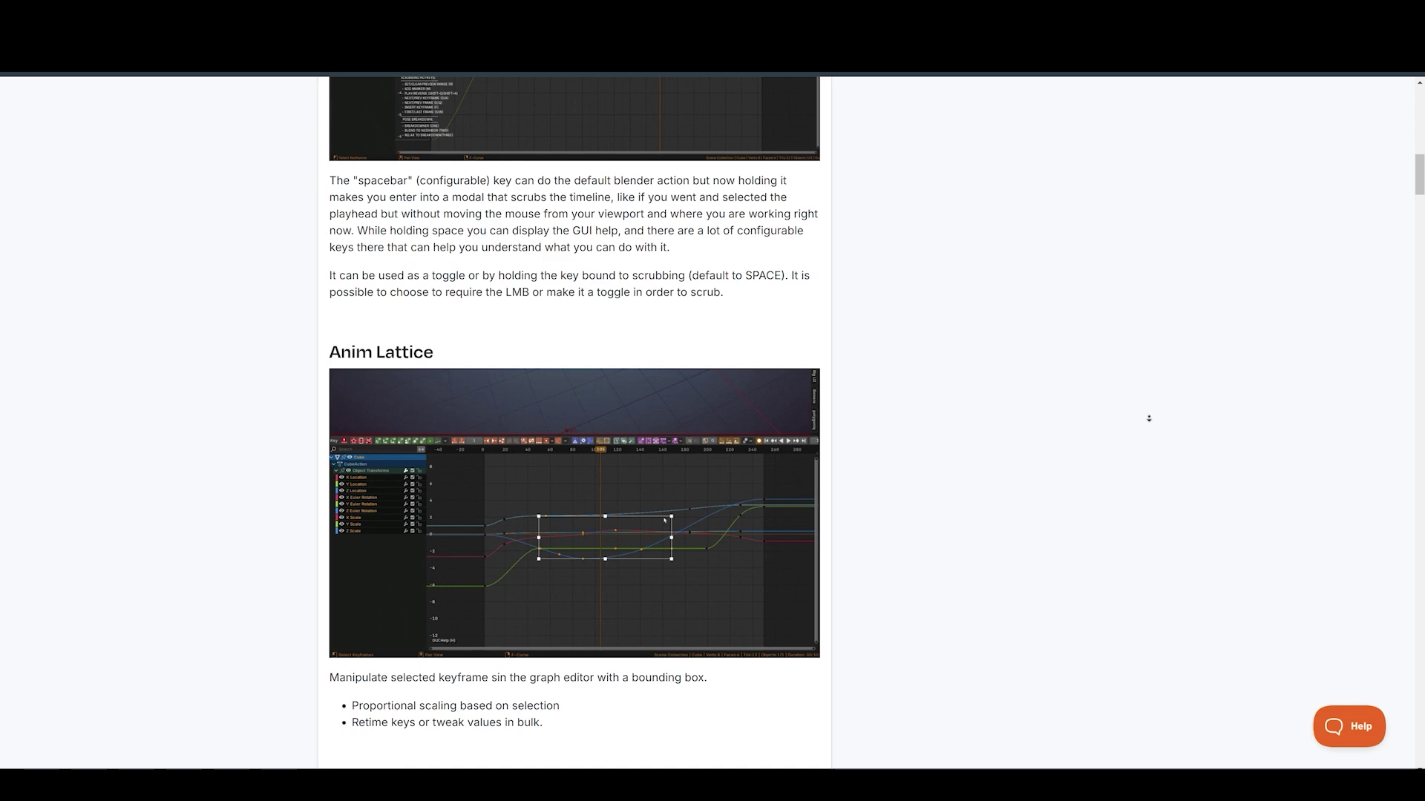
{"action": "scroll", "coordinate": [1148, 418], "scroll_direction": "down", "scroll_amount": 2}
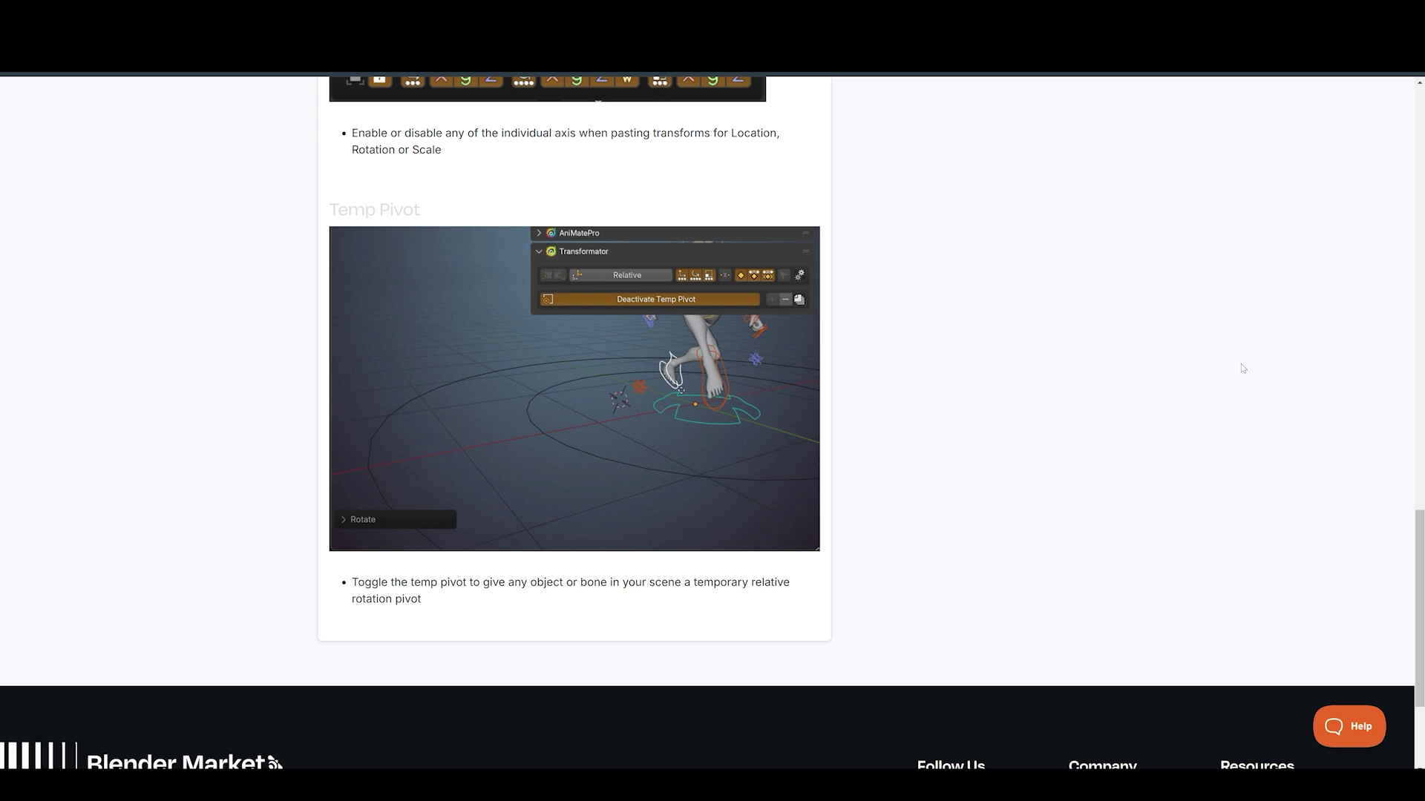
Scroll back up the Transformator page to reach the Universal Base Model listing.
{"action": "scroll", "coordinate": [1243, 368], "scroll_direction": "up", "scroll_amount": 3}
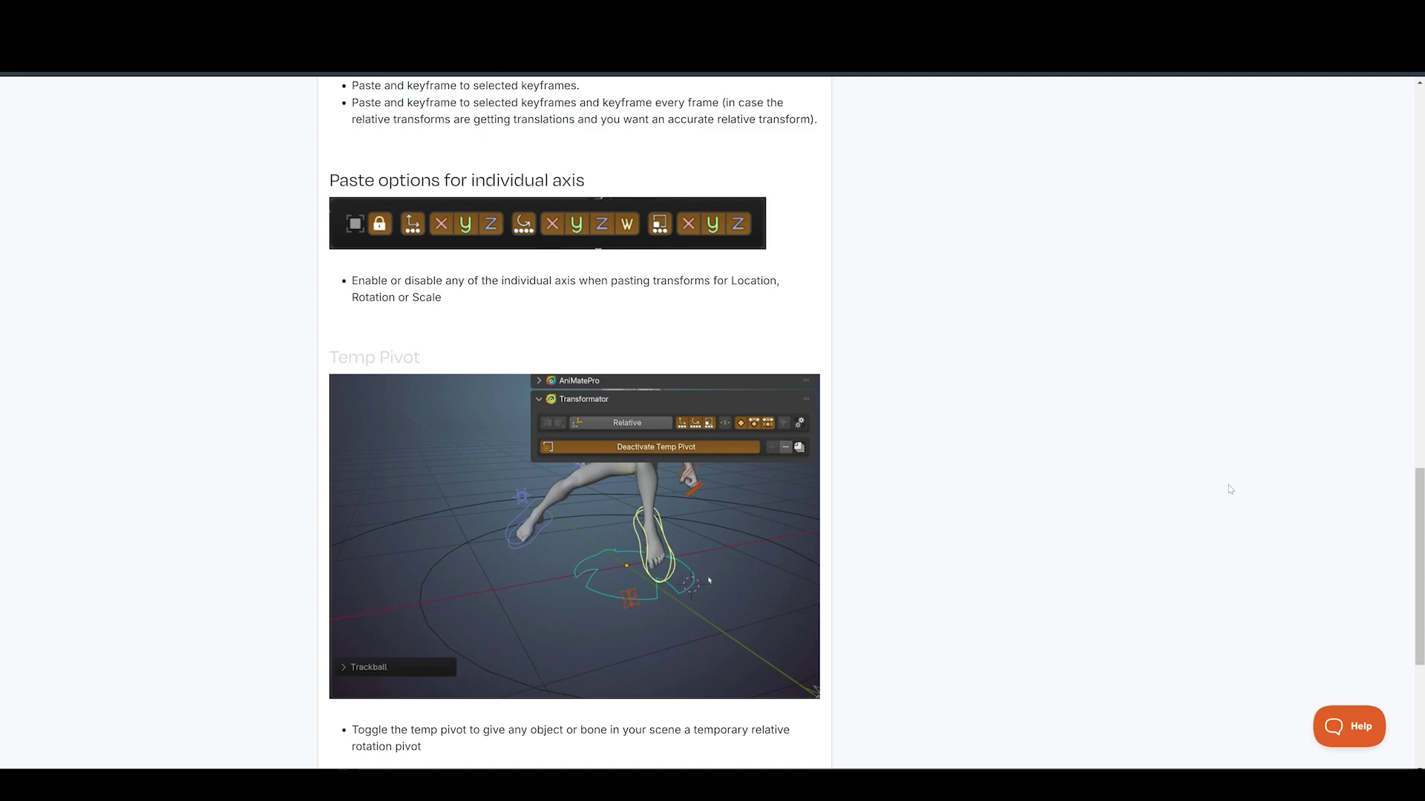
{"action": "scroll", "coordinate": [1237, 422], "scroll_direction": "up", "scroll_amount": 15}
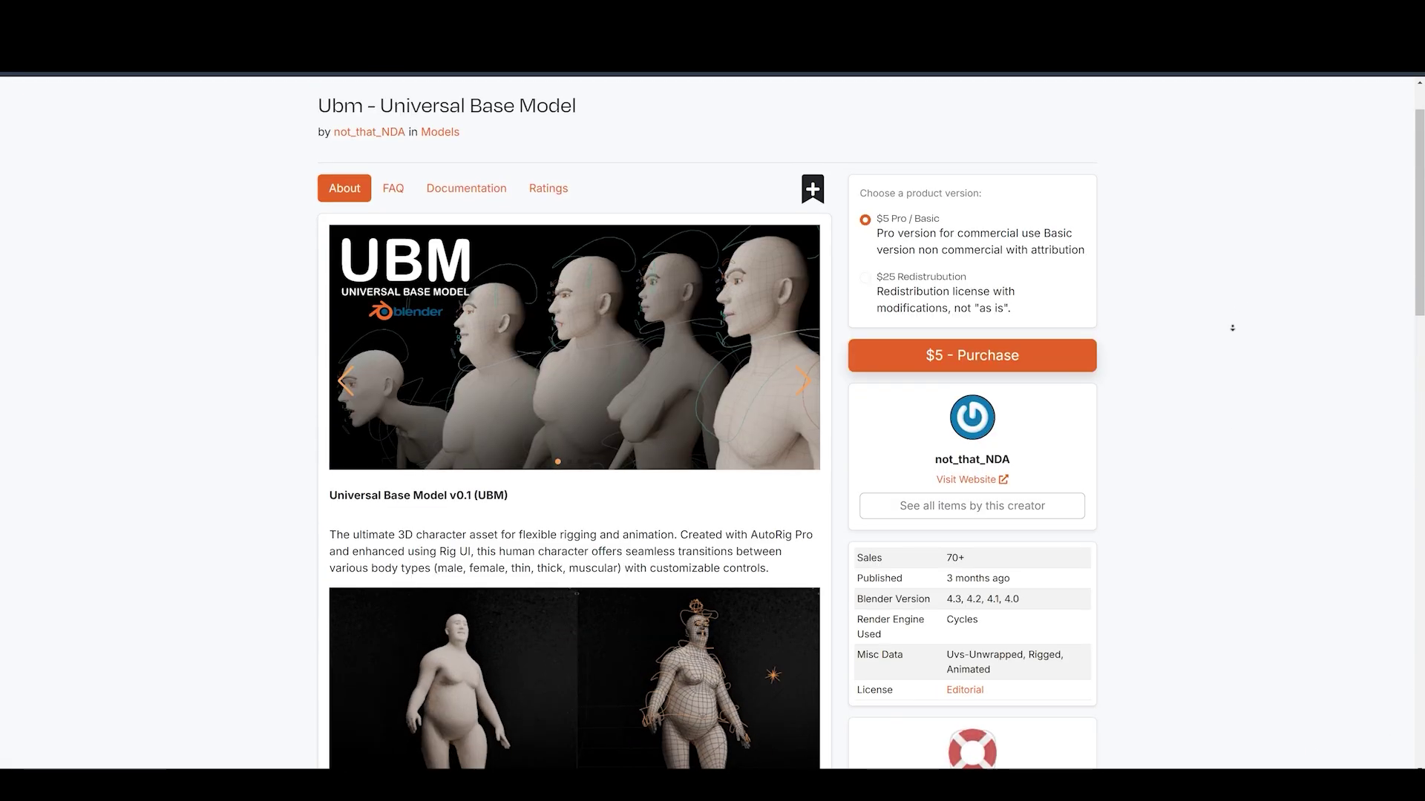
{"action": "scroll", "coordinate": [1233, 344], "scroll_direction": "down", "scroll_amount": 3}
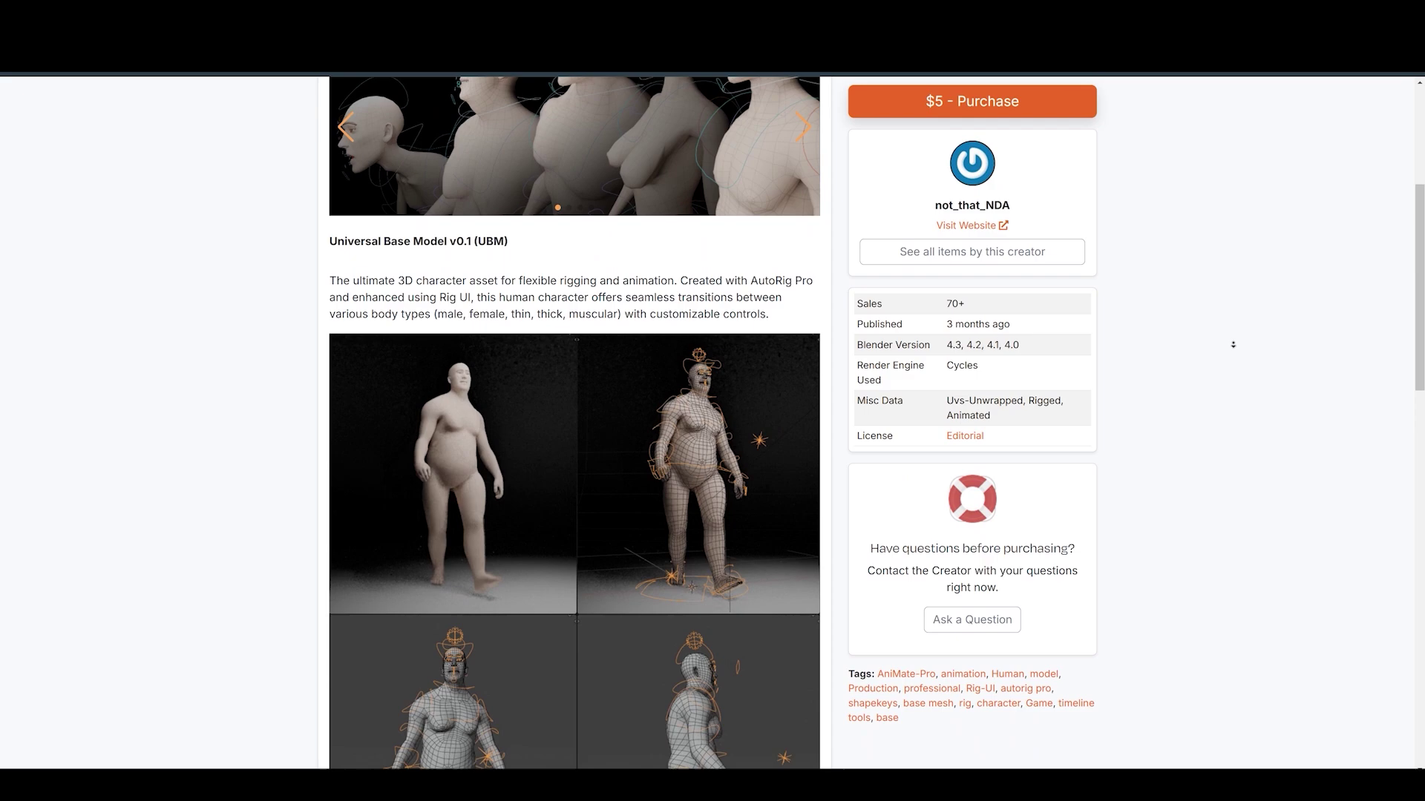
Scroll through the UBM page's licenses section toward the creator's other items.
{"action": "scroll", "coordinate": [1233, 344], "scroll_direction": "down", "scroll_amount": 4}
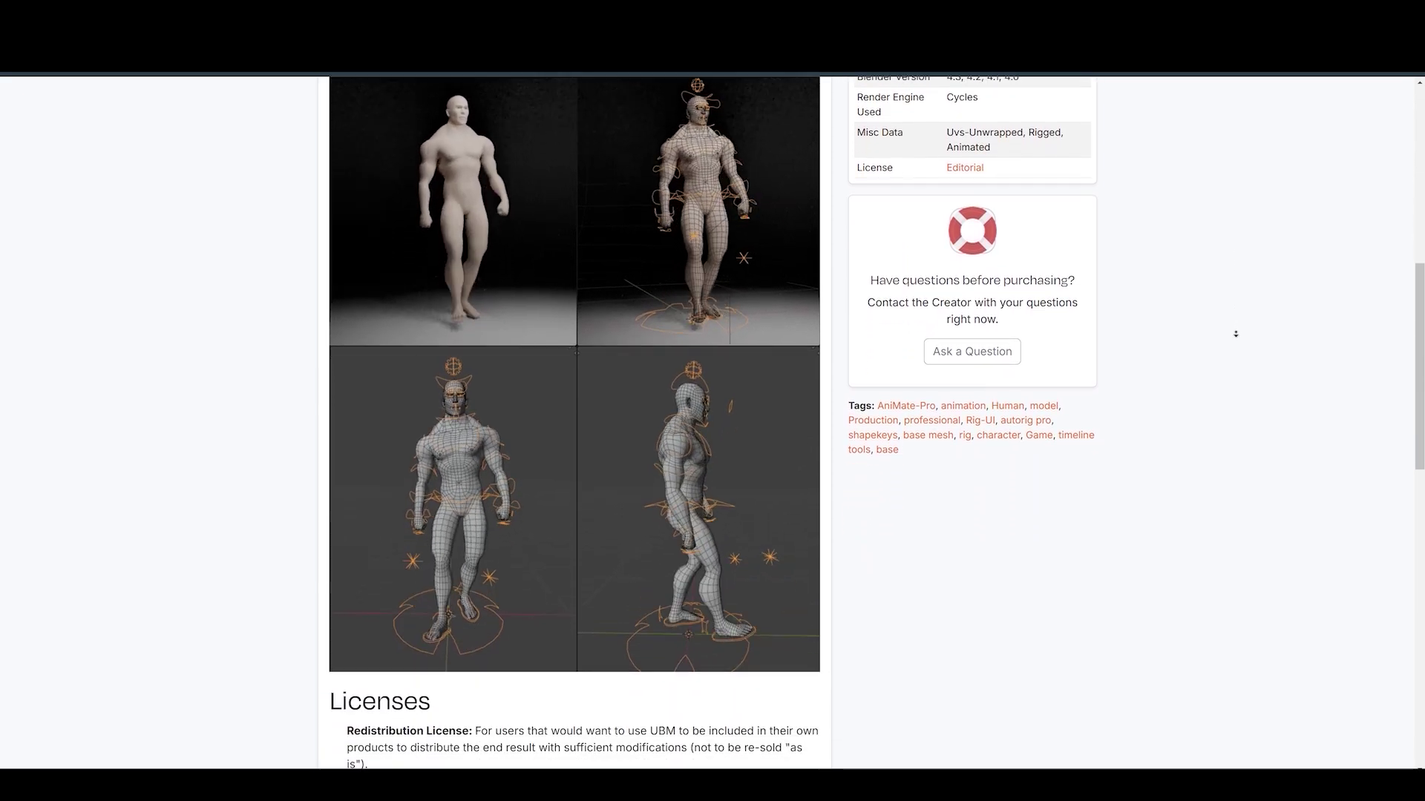
{"action": "scroll", "coordinate": [1235, 334], "scroll_direction": "down", "scroll_amount": 5}
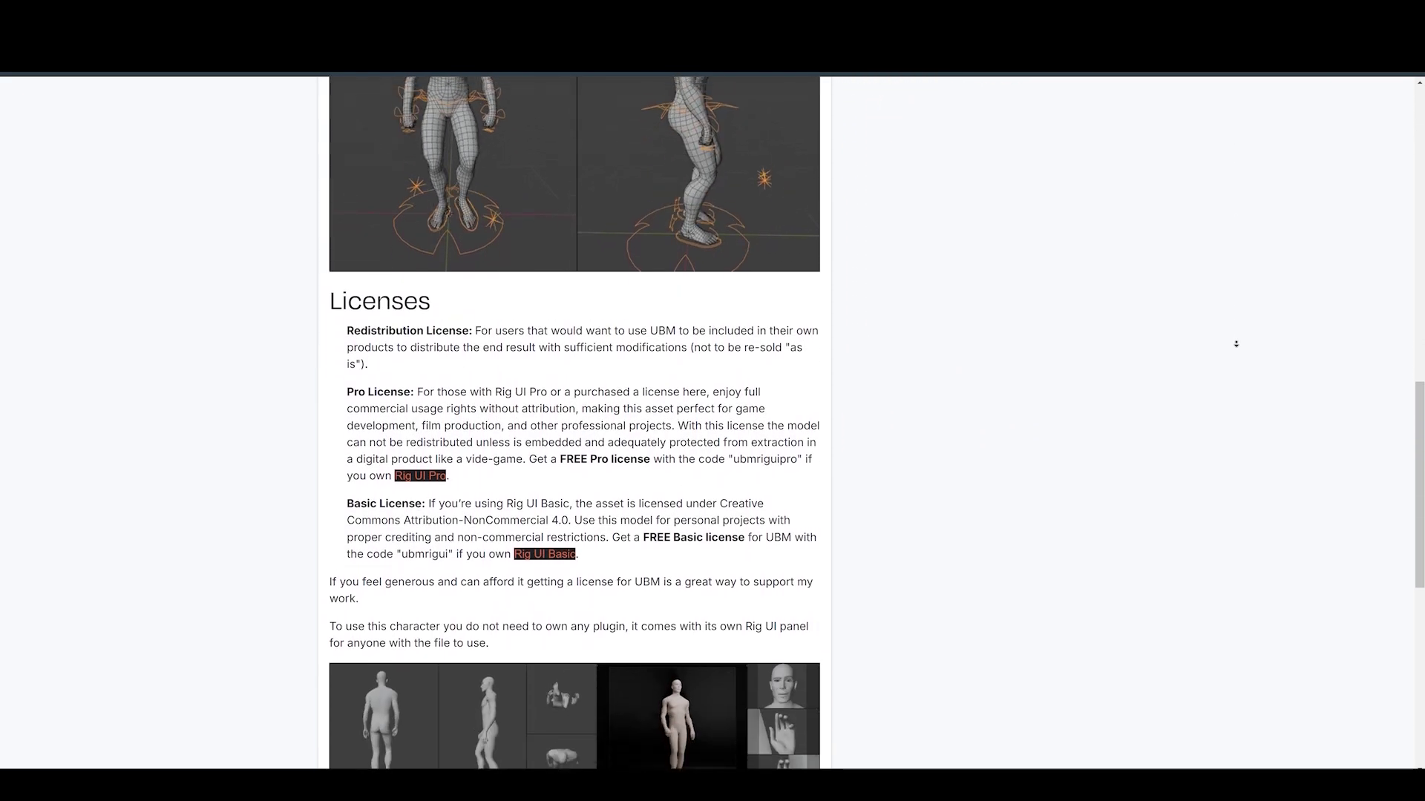
{"action": "scroll", "coordinate": [1236, 344], "scroll_direction": "down", "scroll_amount": 6}
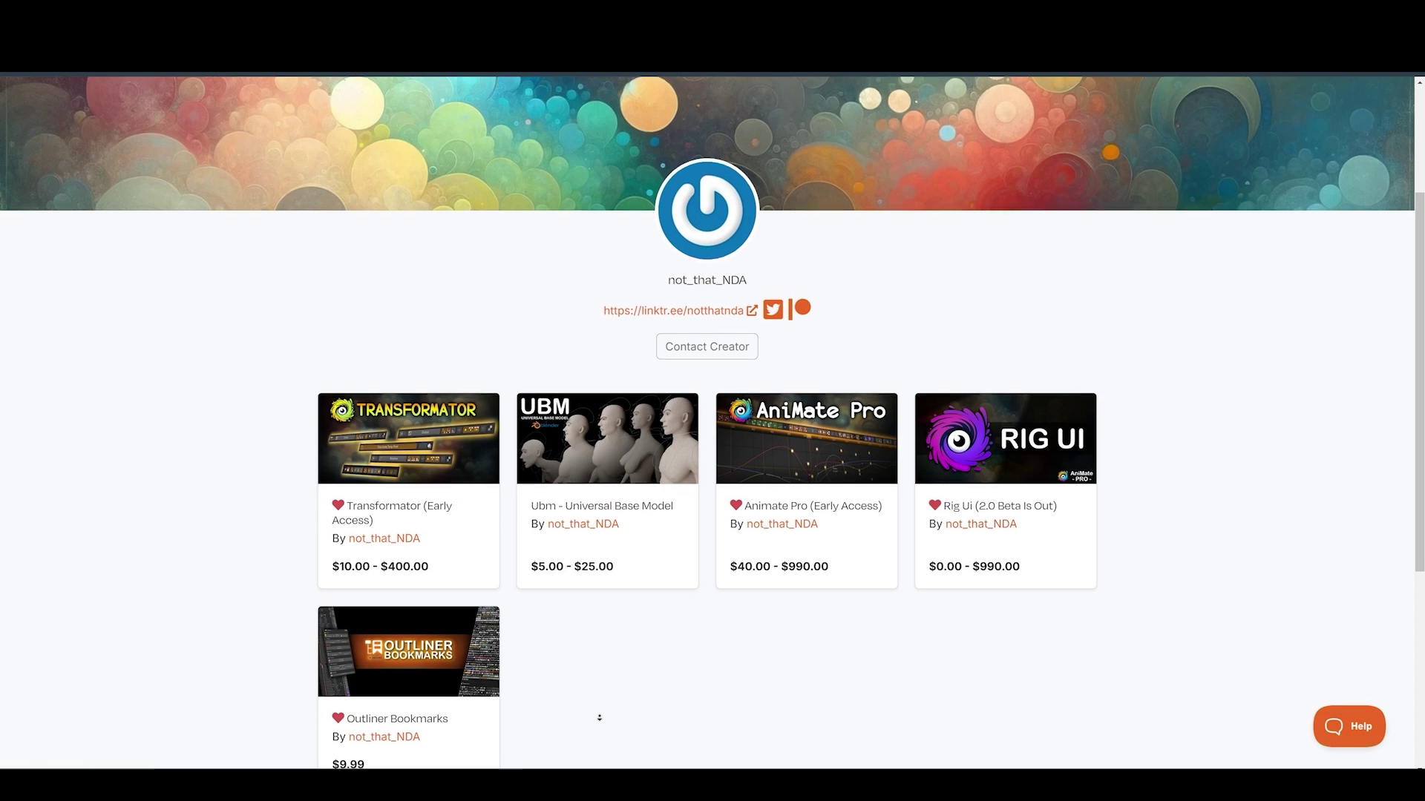
{"action": "scroll", "coordinate": [369, 666], "scroll_direction": "down", "scroll_amount": 1}
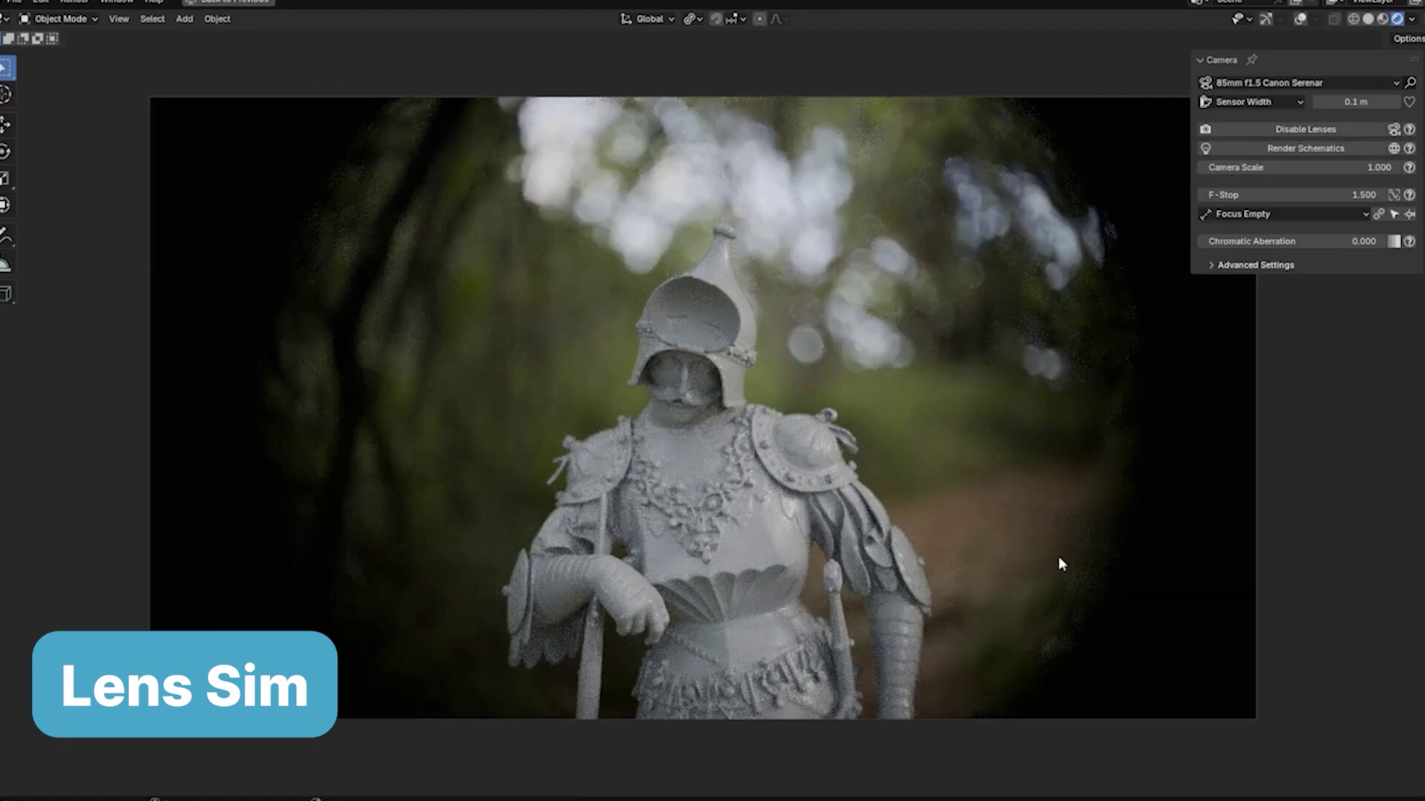
Raise the f-stop, switch to the 85mm f1.5 Zeiss Biotar 1929, and max chromatic aberration.
{"action": "left_click_drag", "start_coordinate": [1276, 194], "coordinate": [1286, 194]}
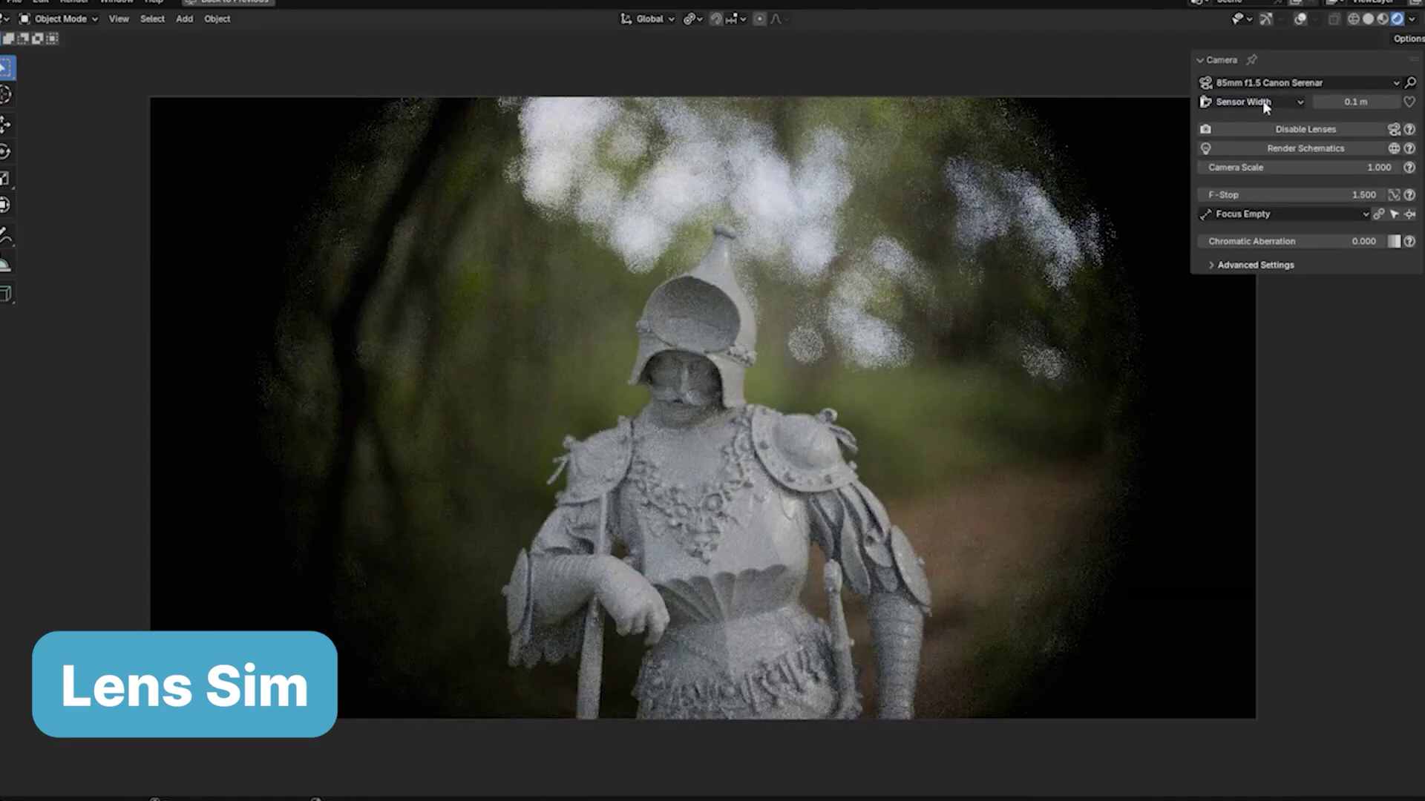
{"action": "left_click", "coordinate": [1286, 83]}
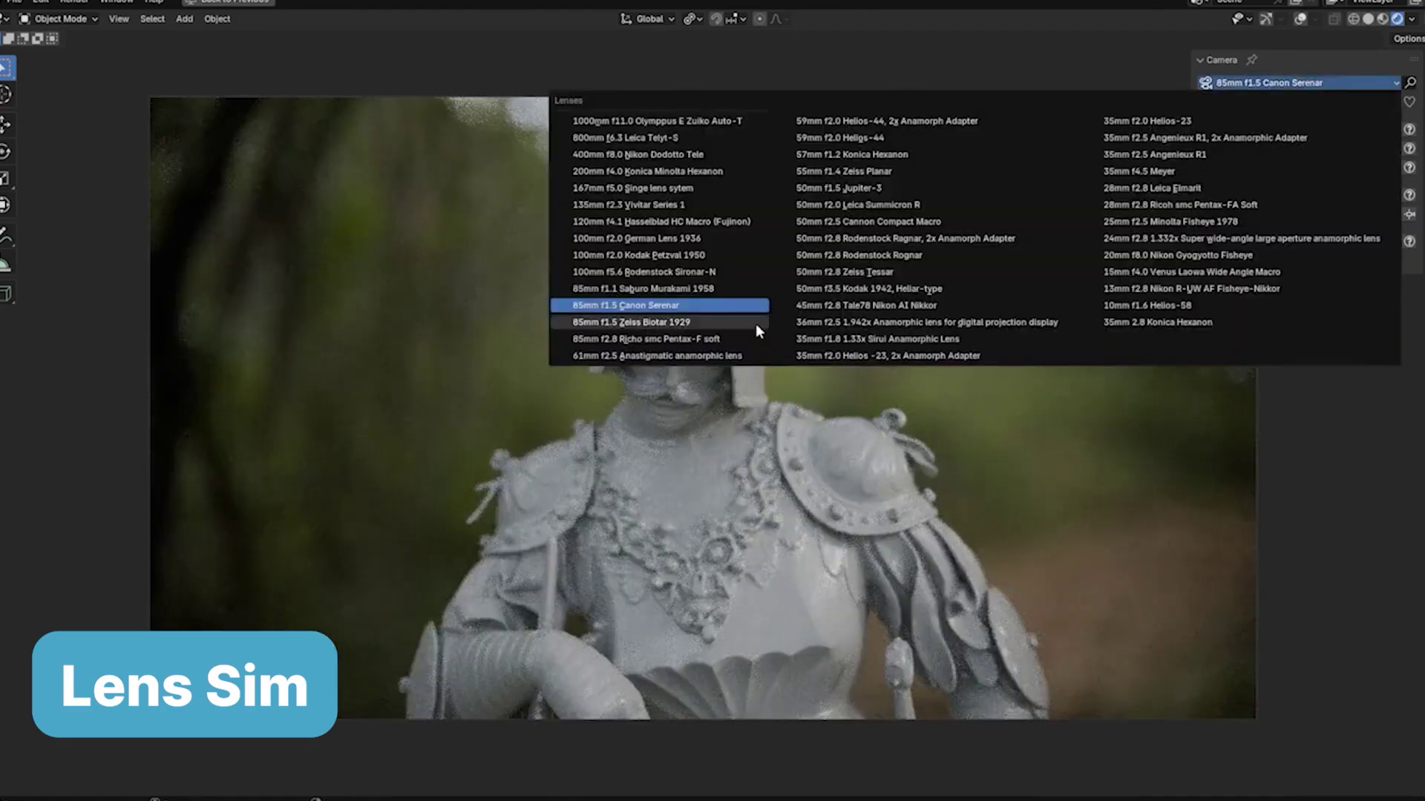
{"action": "left_click", "coordinate": [653, 307]}
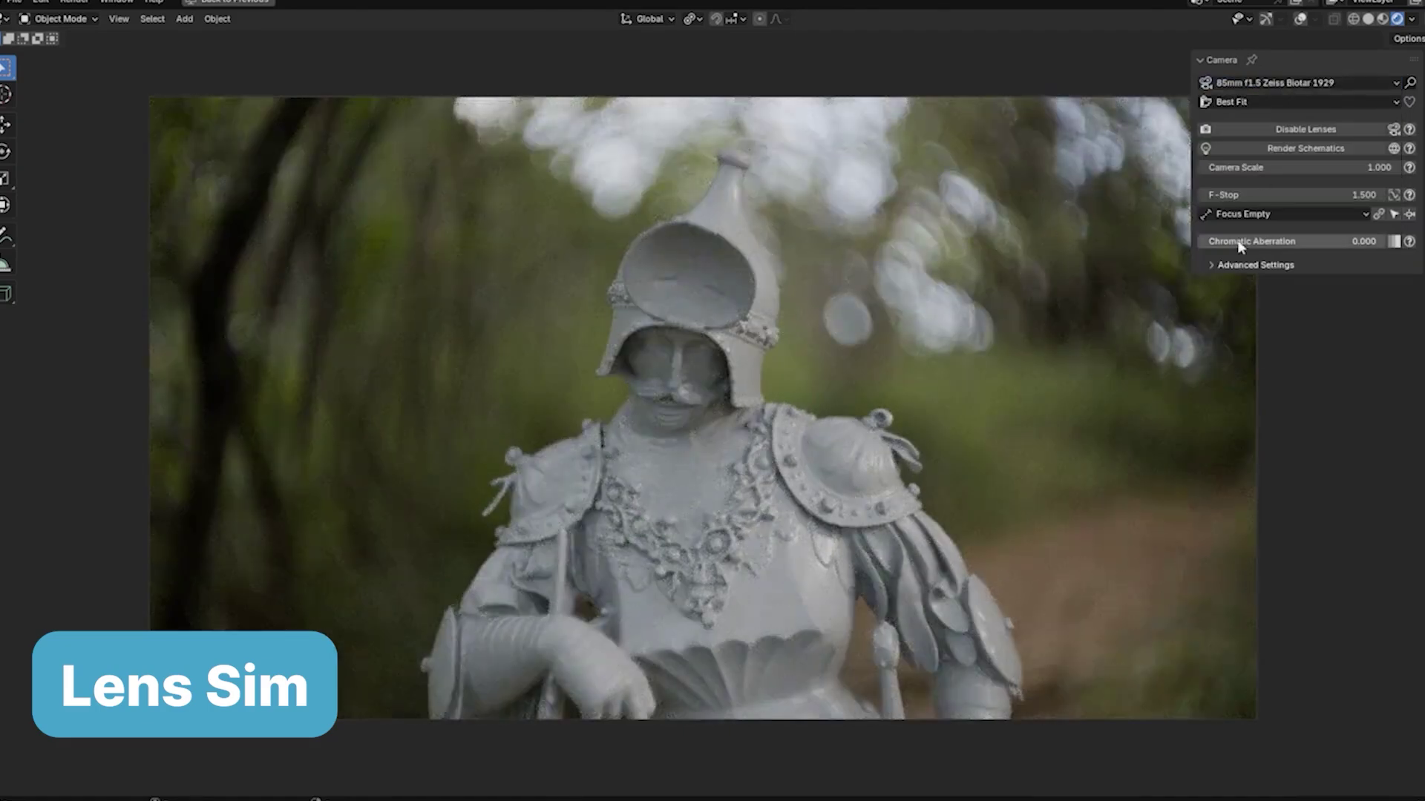
{"action": "left_click_drag", "start_coordinate": [1240, 242], "coordinate": [1385, 241]}
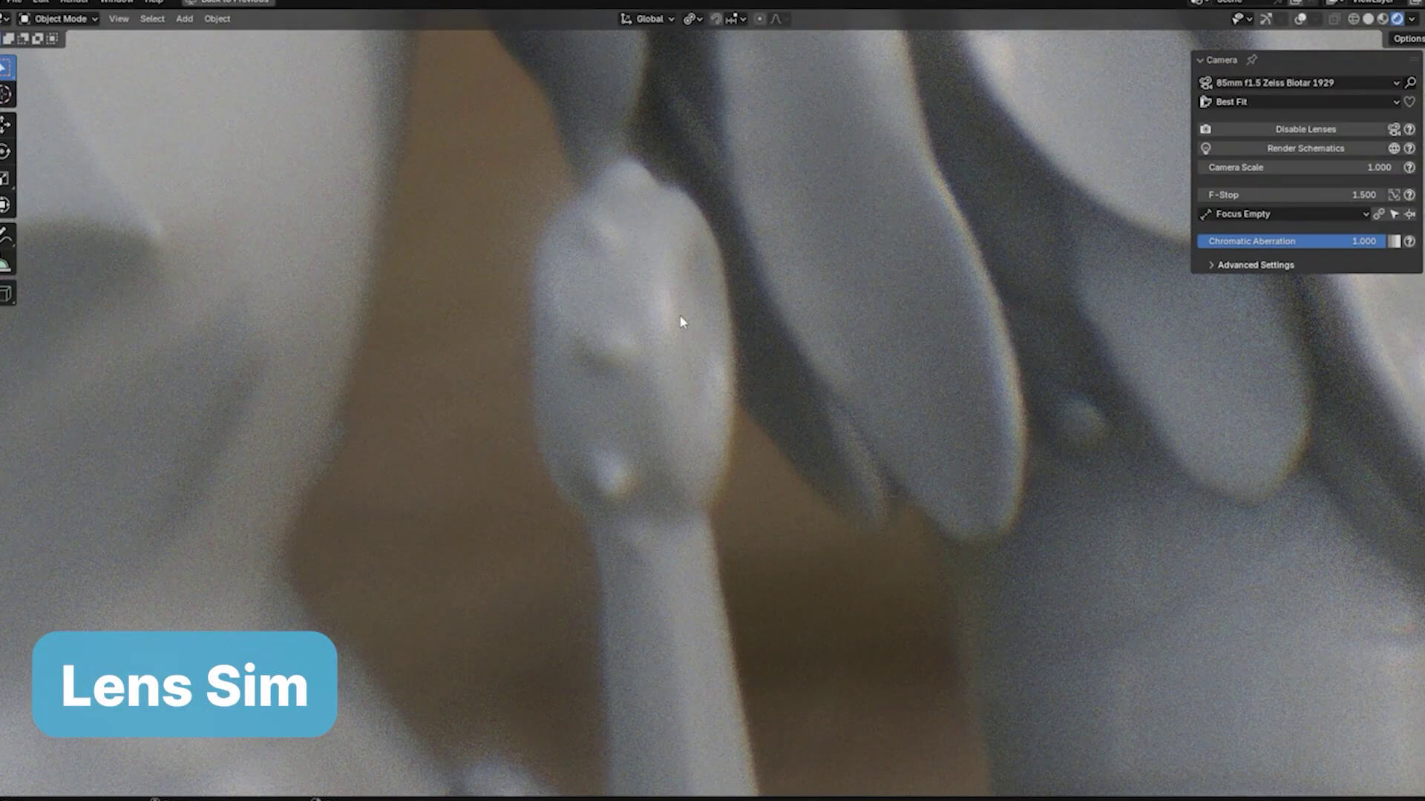
Switch to the 50mm f1.5 Jupiter-3 lens and reset chromatic aberration to zero.
{"action": "left_click", "coordinate": [1285, 83]}
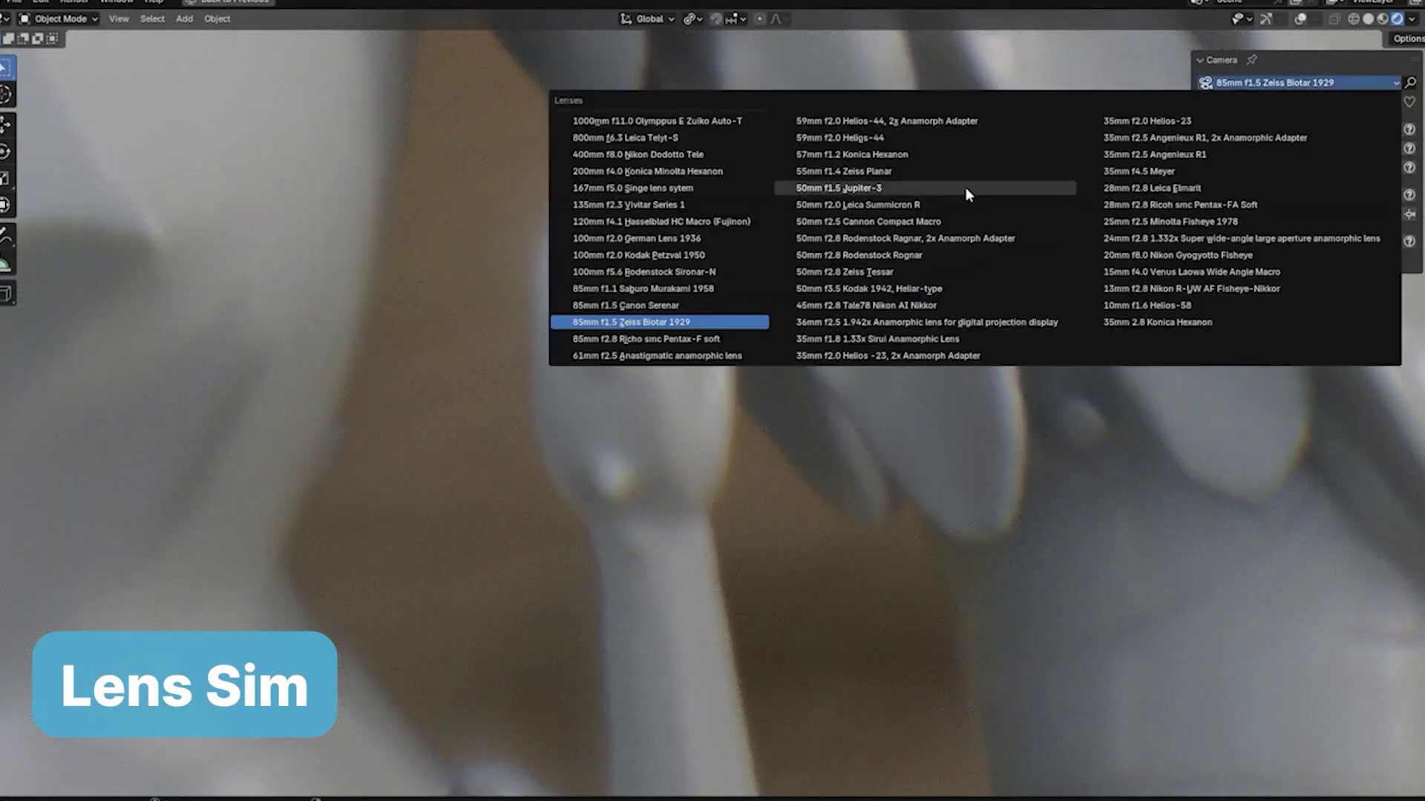
{"action": "left_click", "coordinate": [967, 193]}
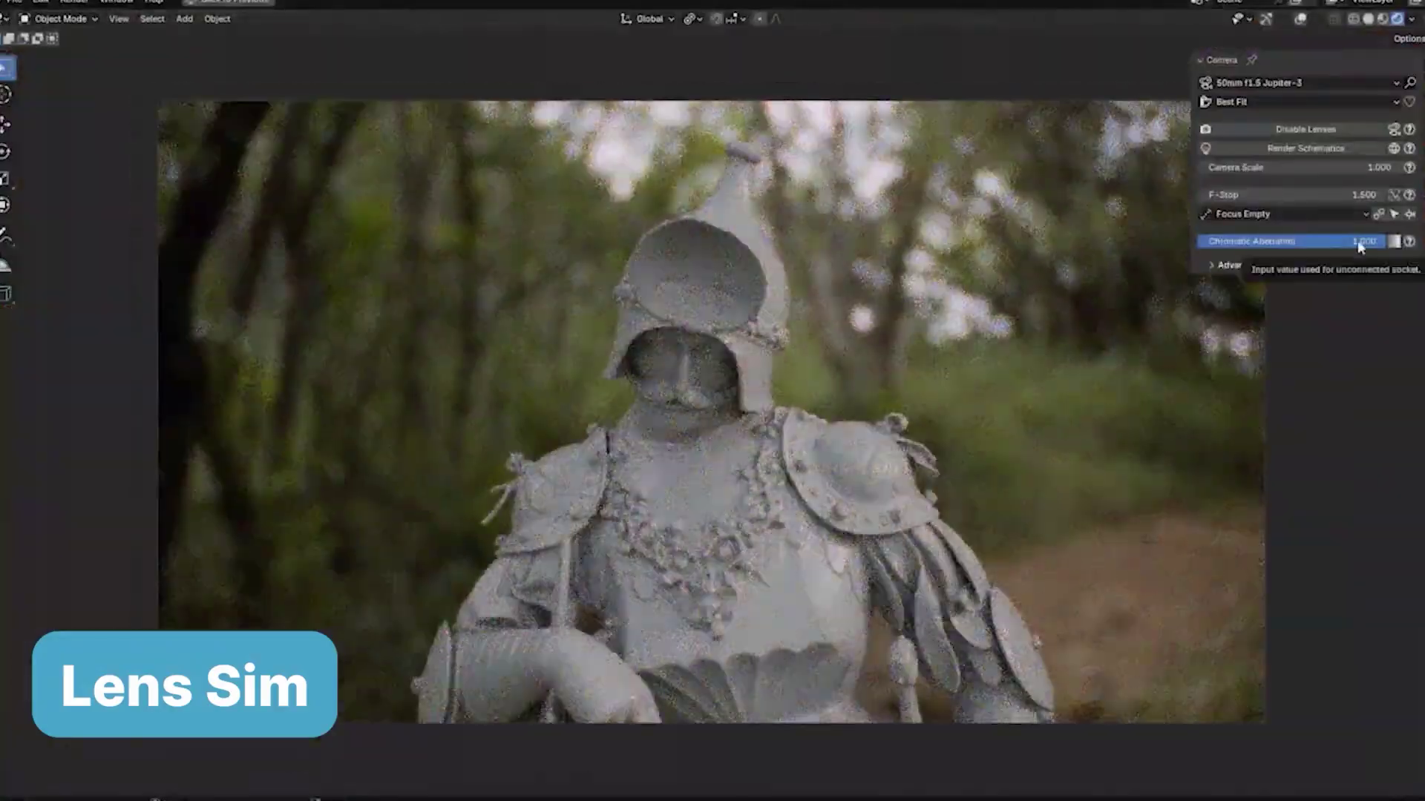
{"action": "key", "text": "BackSpace"}
{"action": "left_click", "coordinate": [1316, 80]}
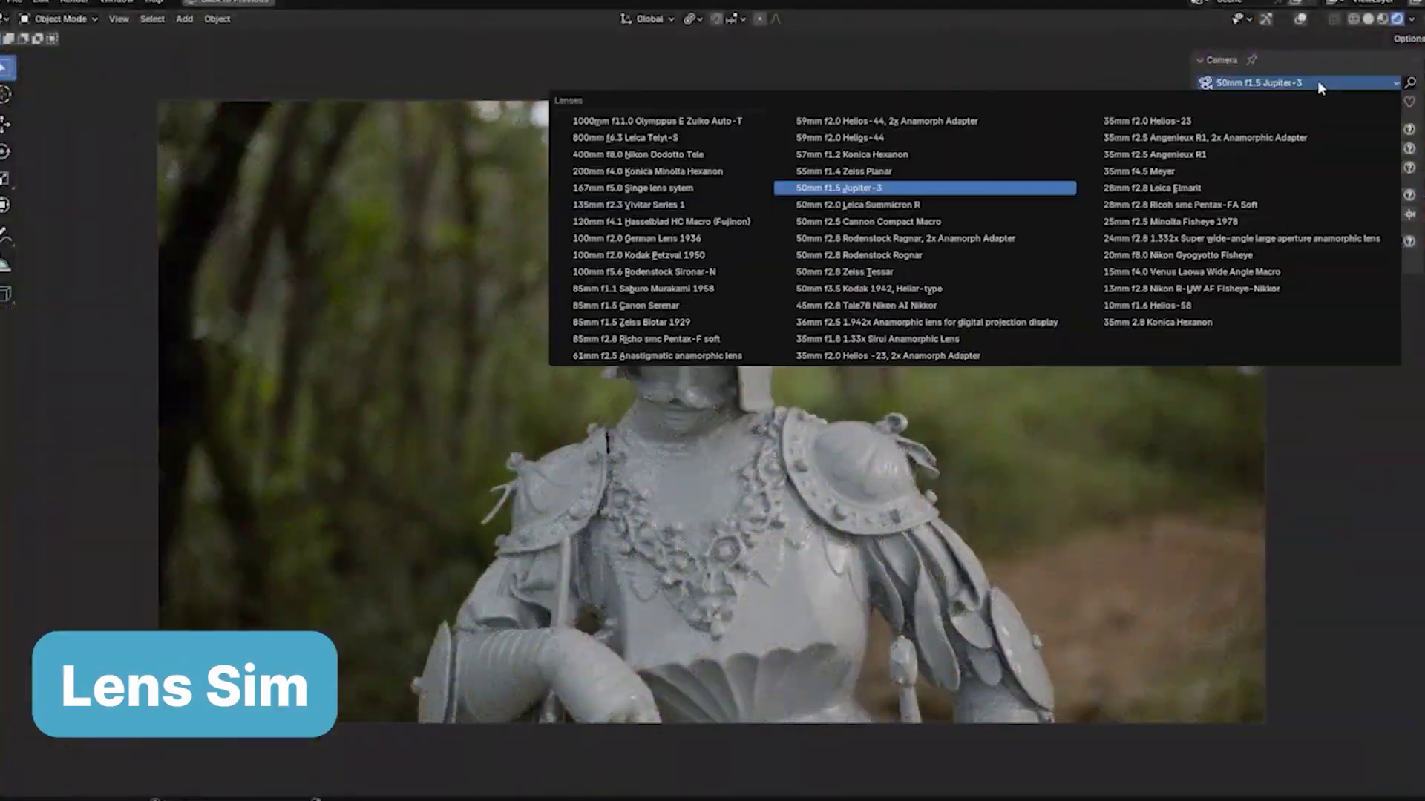
Compare lenses: 59mm f2.0 Helios-44, another, then the 36mm f2.5 anamorphic.
{"action": "left_click", "coordinate": [749, 336]}
{"action": "left_click", "coordinate": [1298, 82]}
{"action": "left_click", "coordinate": [1022, 141]}
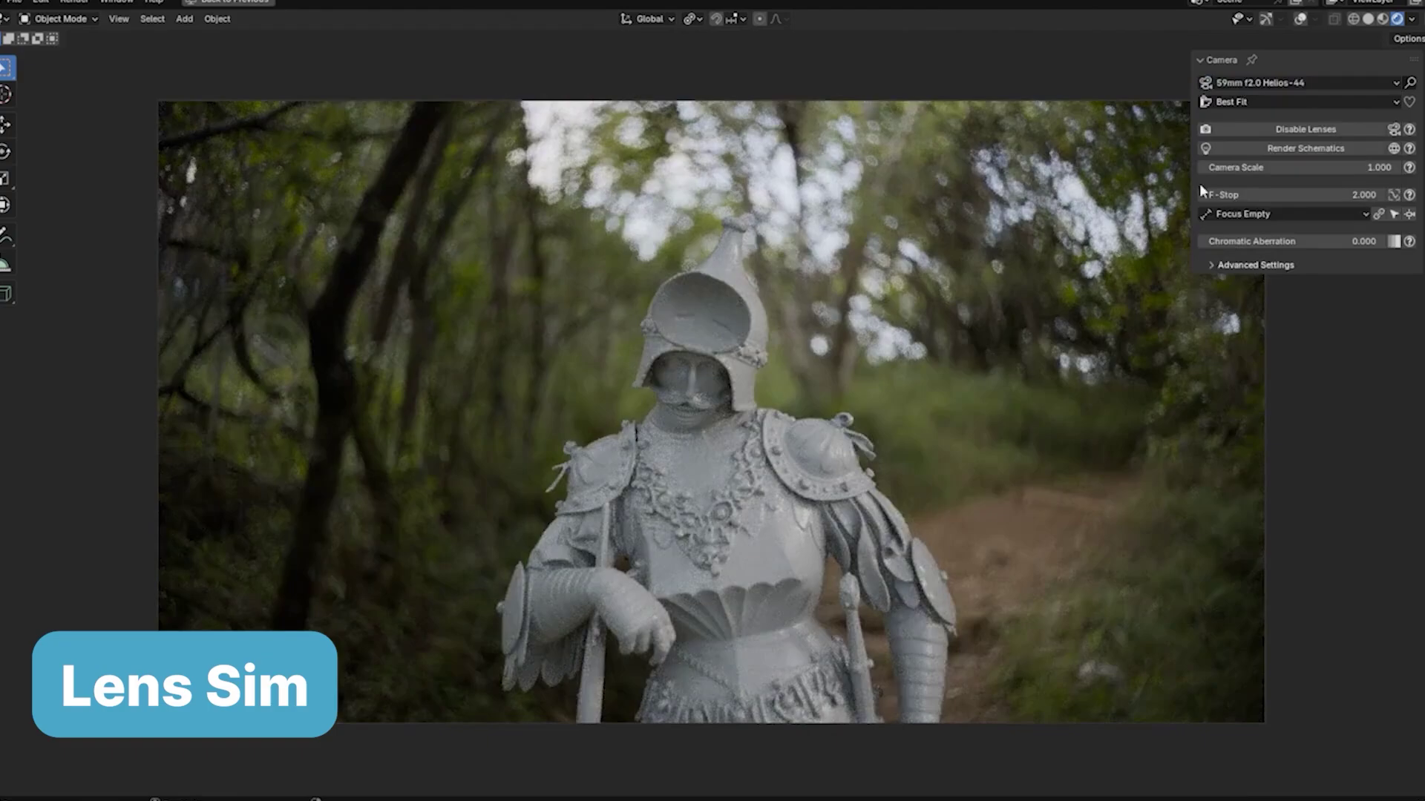
{"action": "left_click", "coordinate": [1299, 82]}
{"action": "left_click", "coordinate": [844, 272]}
{"action": "left_click", "coordinate": [1299, 83]}
{"action": "left_click", "coordinate": [1018, 323]}
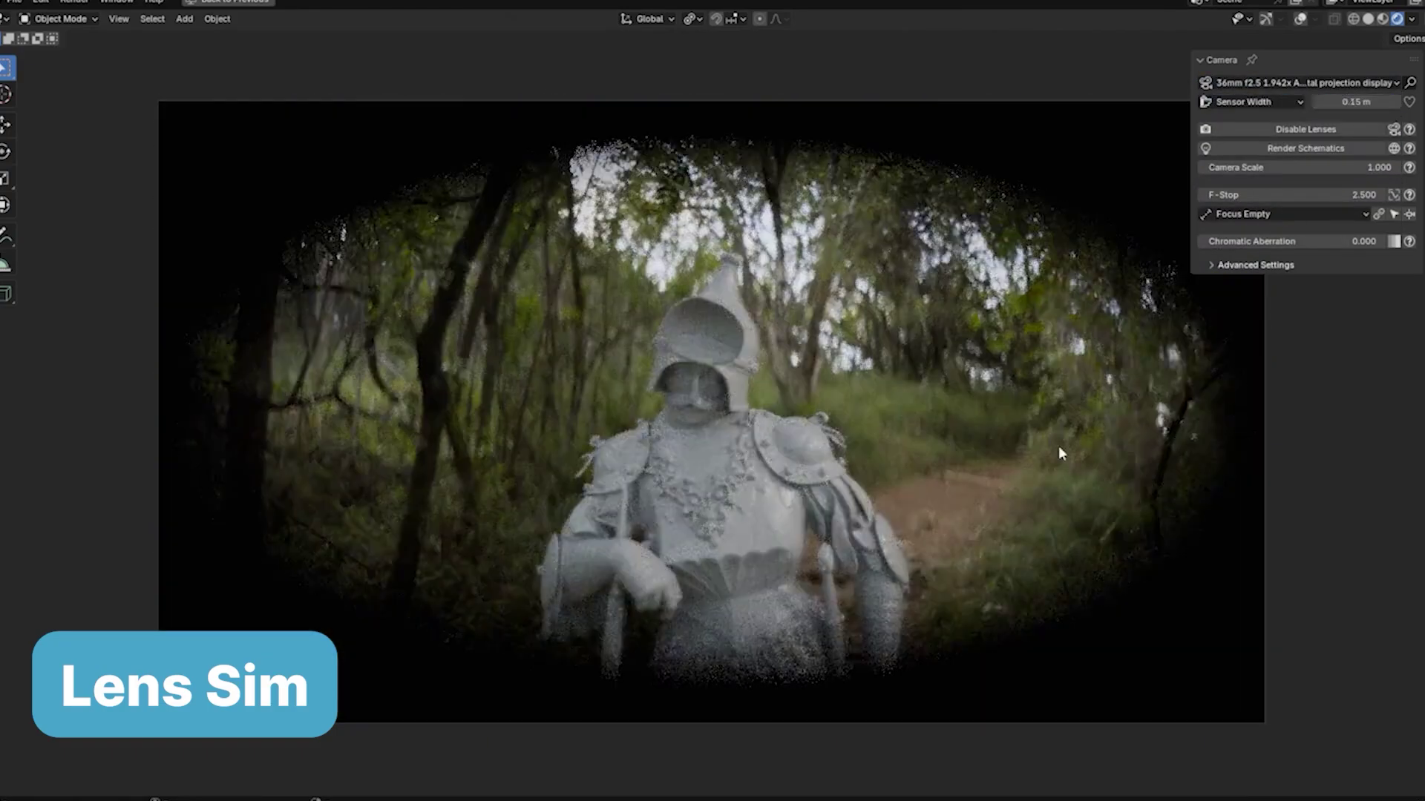
Fit the lens to sensor width and flip the rendered image upside down.
{"action": "left_click", "coordinate": [1255, 265]}
{"action": "left_click", "coordinate": [1232, 322]}
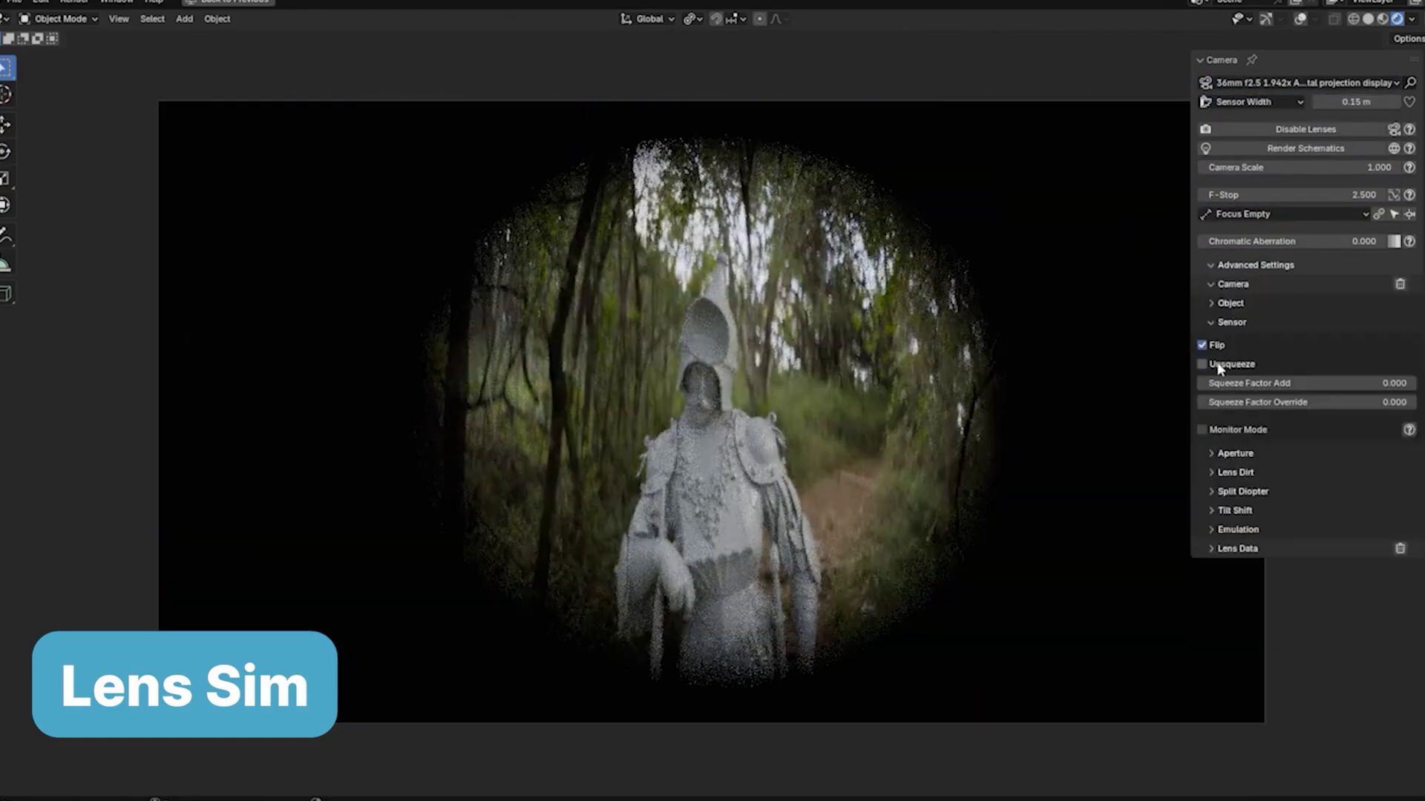
{"action": "left_click", "coordinate": [1202, 345]}
{"action": "left_click", "coordinate": [1247, 265]}
Compare the 28mm f2.8 Leica Elmarit and another lens.
{"action": "left_click", "coordinate": [1298, 82]}
{"action": "left_click", "coordinate": [1256, 182]}
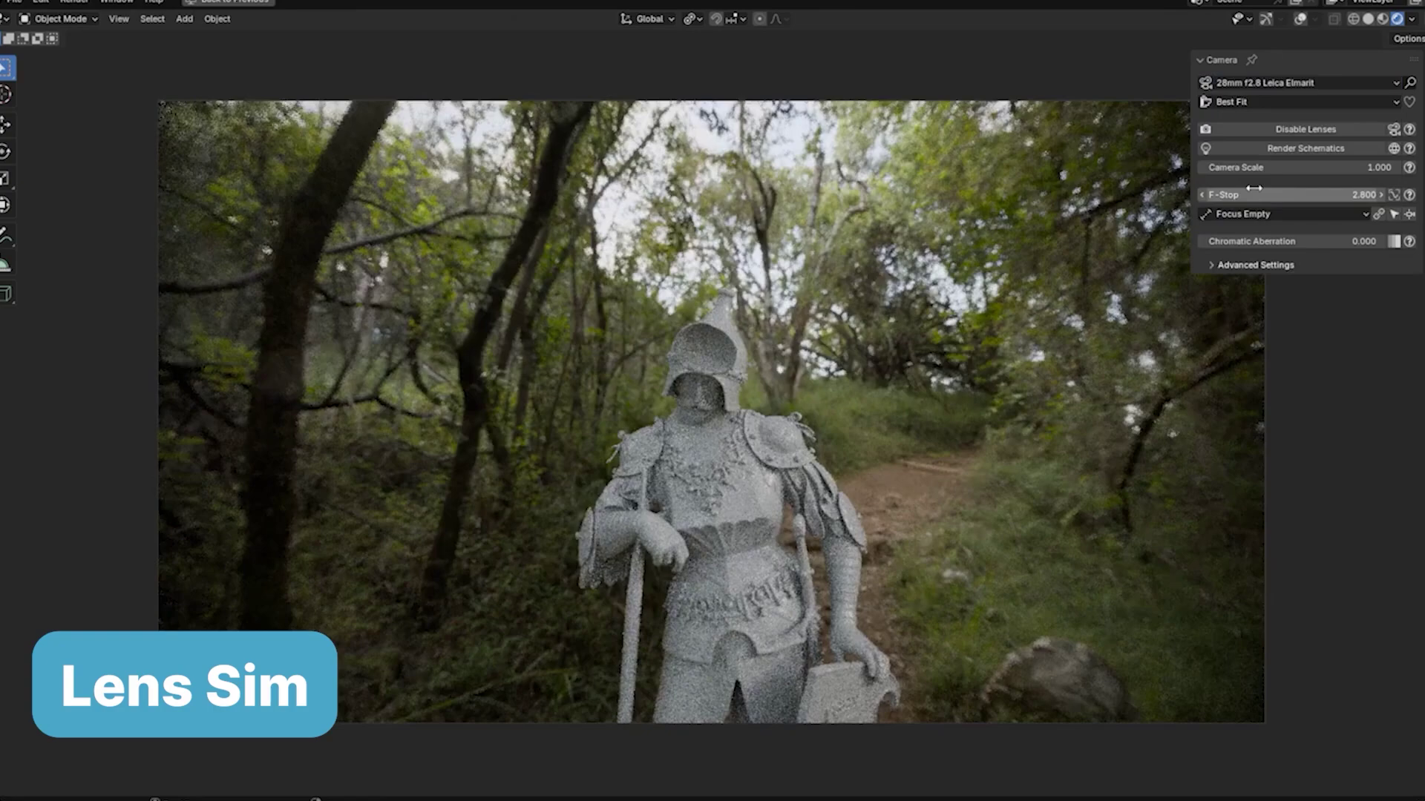
{"action": "left_click", "coordinate": [1298, 82]}
{"action": "left_click", "coordinate": [1289, 219]}
{"action": "left_click", "coordinate": [1298, 82]}
Return to the 50mm f1.5 Jupiter-3, showing the surface table and rendered lens schematic.
{"action": "left_click", "coordinate": [934, 189]}
{"action": "left_click", "coordinate": [1256, 265]}
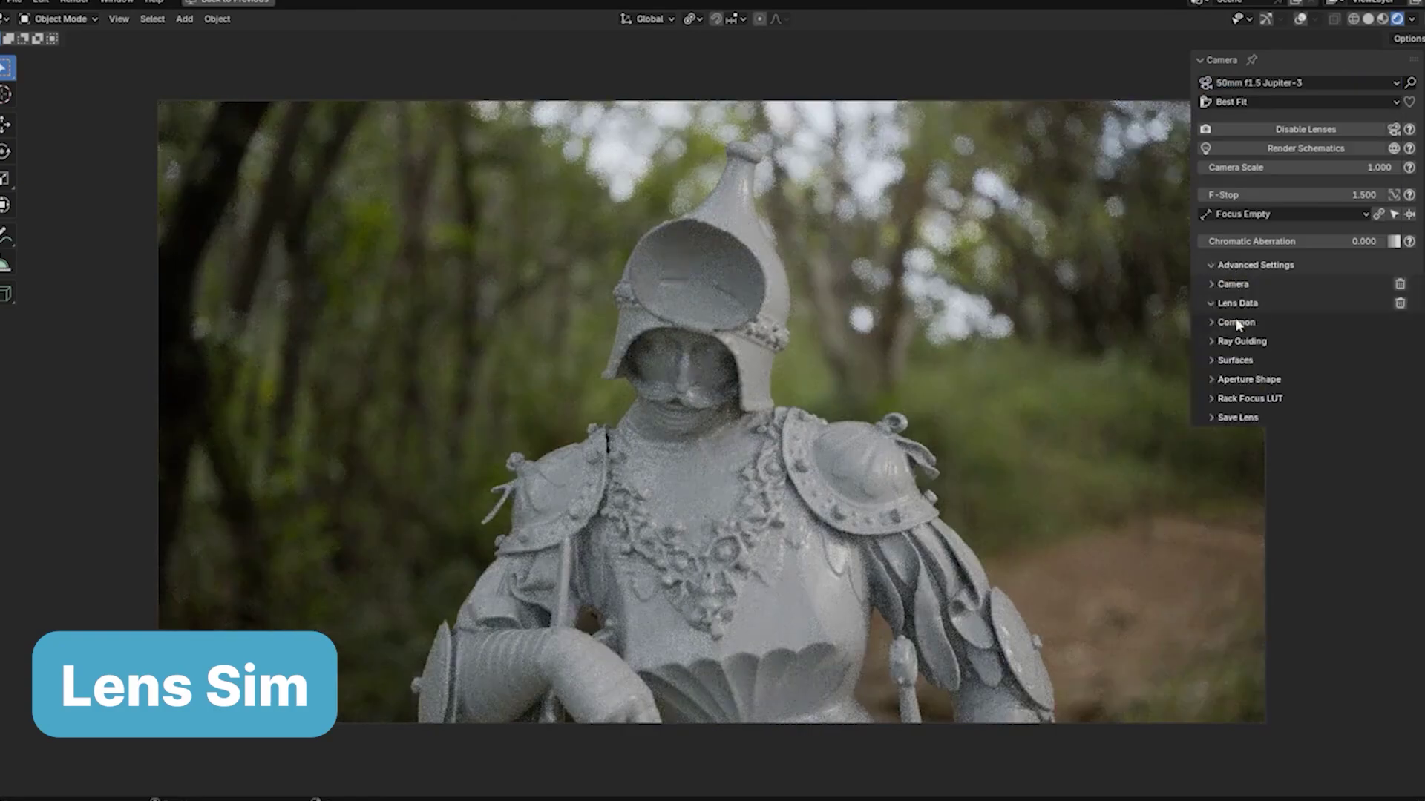
{"action": "left_click", "coordinate": [1235, 360]}
{"action": "left_click", "coordinate": [1239, 148]}
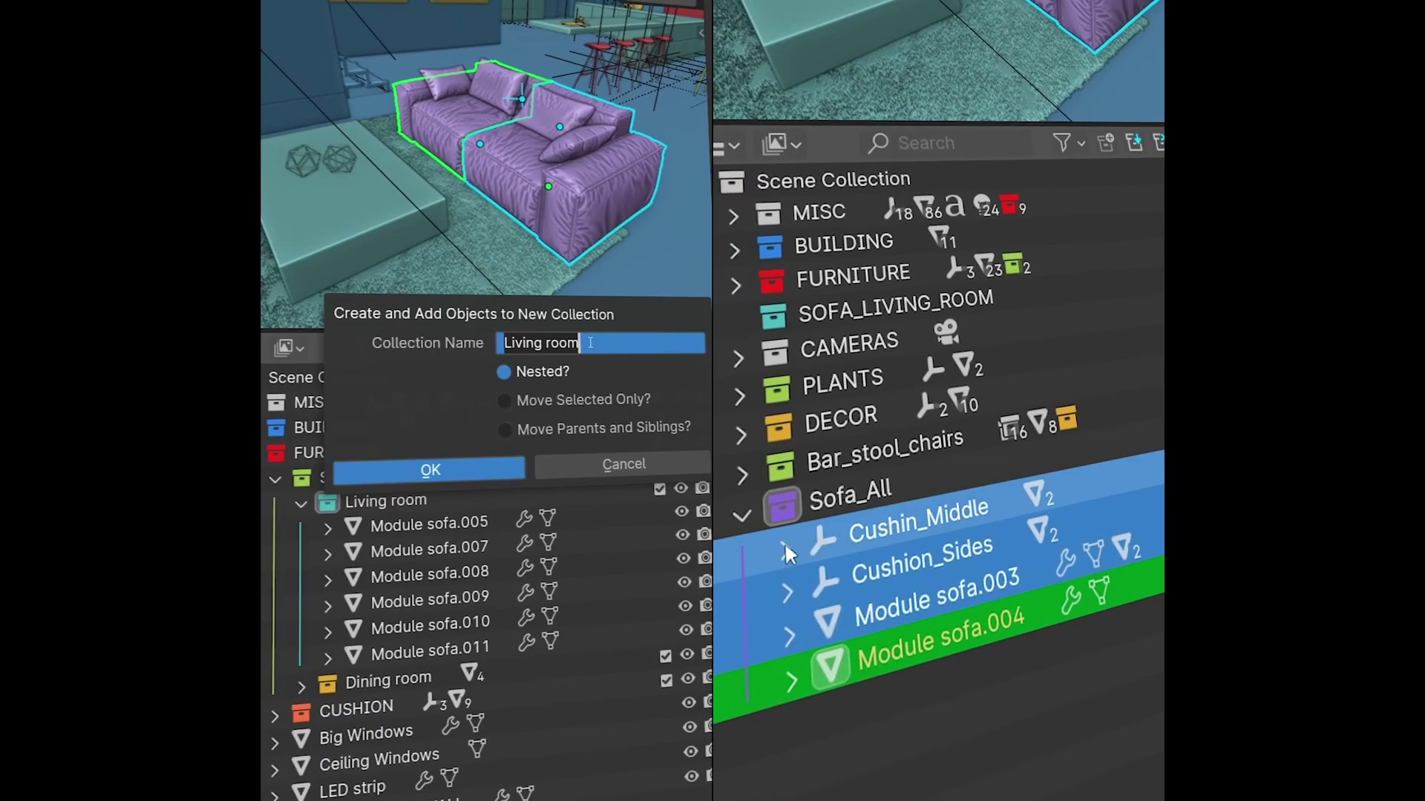
Create the new collection named 'Sofa_mod'.
{"action": "left_click", "coordinate": [785, 545]}
{"action": "type", "text": "Sofa_mod"}
{"action": "key", "text": "Return"}
{"action": "left_click", "coordinate": [913, 573]}
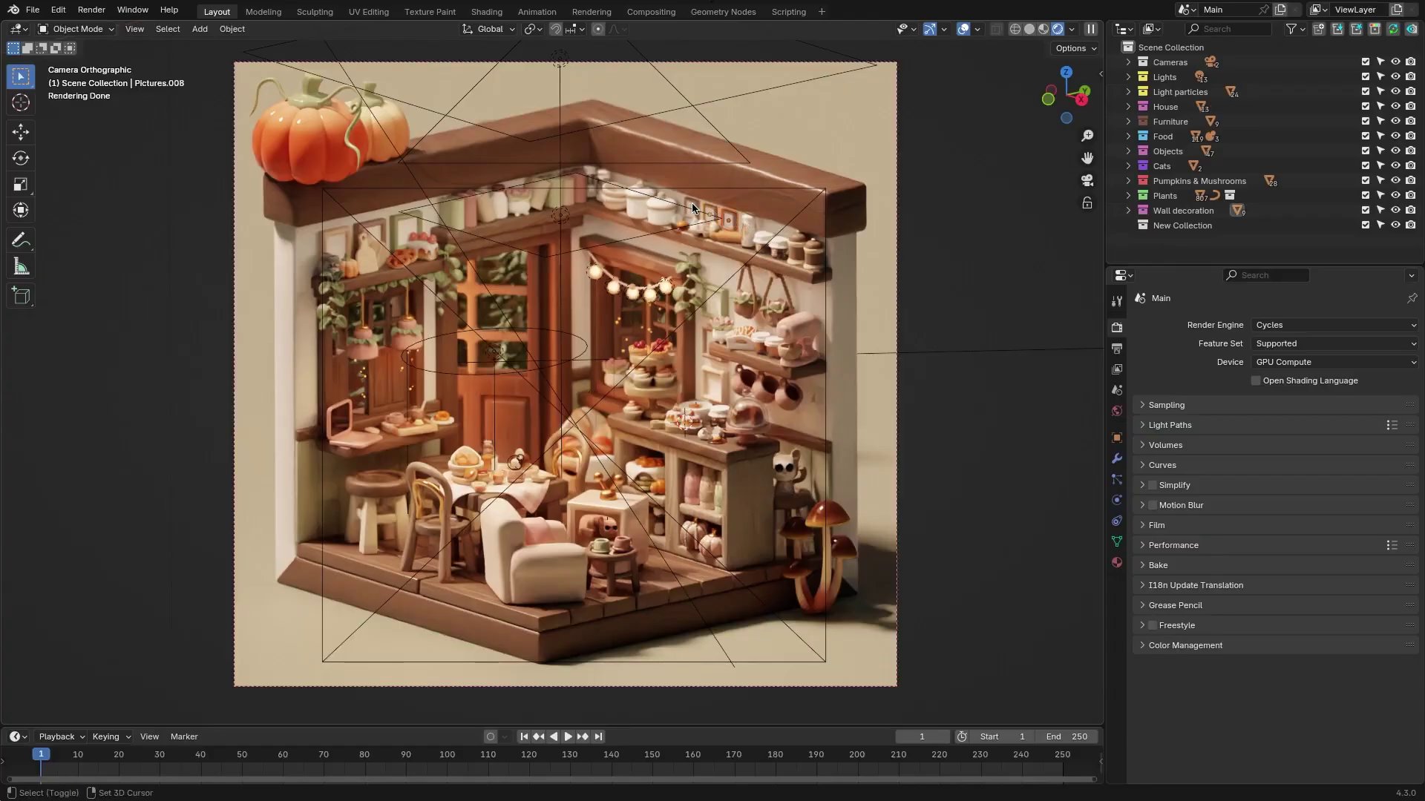
Move three Pictures objects, the dishes and stool Furniture.008 into new collections.
{"action": "left_click", "coordinate": [1128, 211]}
{"action": "scroll", "coordinate": [1262, 186], "scroll_direction": "down", "scroll_amount": 4}
{"action": "left_click", "coordinate": [1182, 249], "text": "ctrl"}
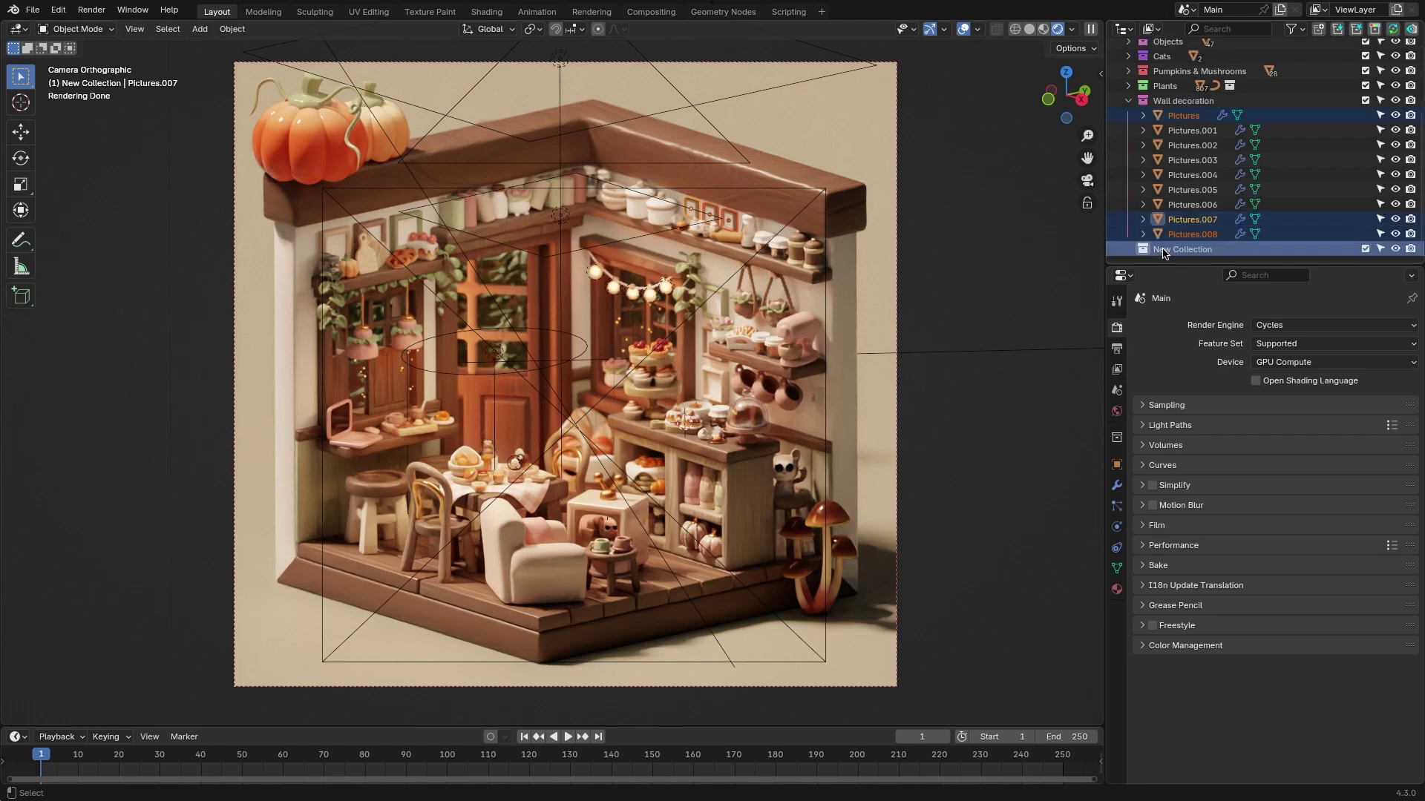
{"action": "left_click_drag", "start_coordinate": [1184, 115], "coordinate": [1182, 248]}
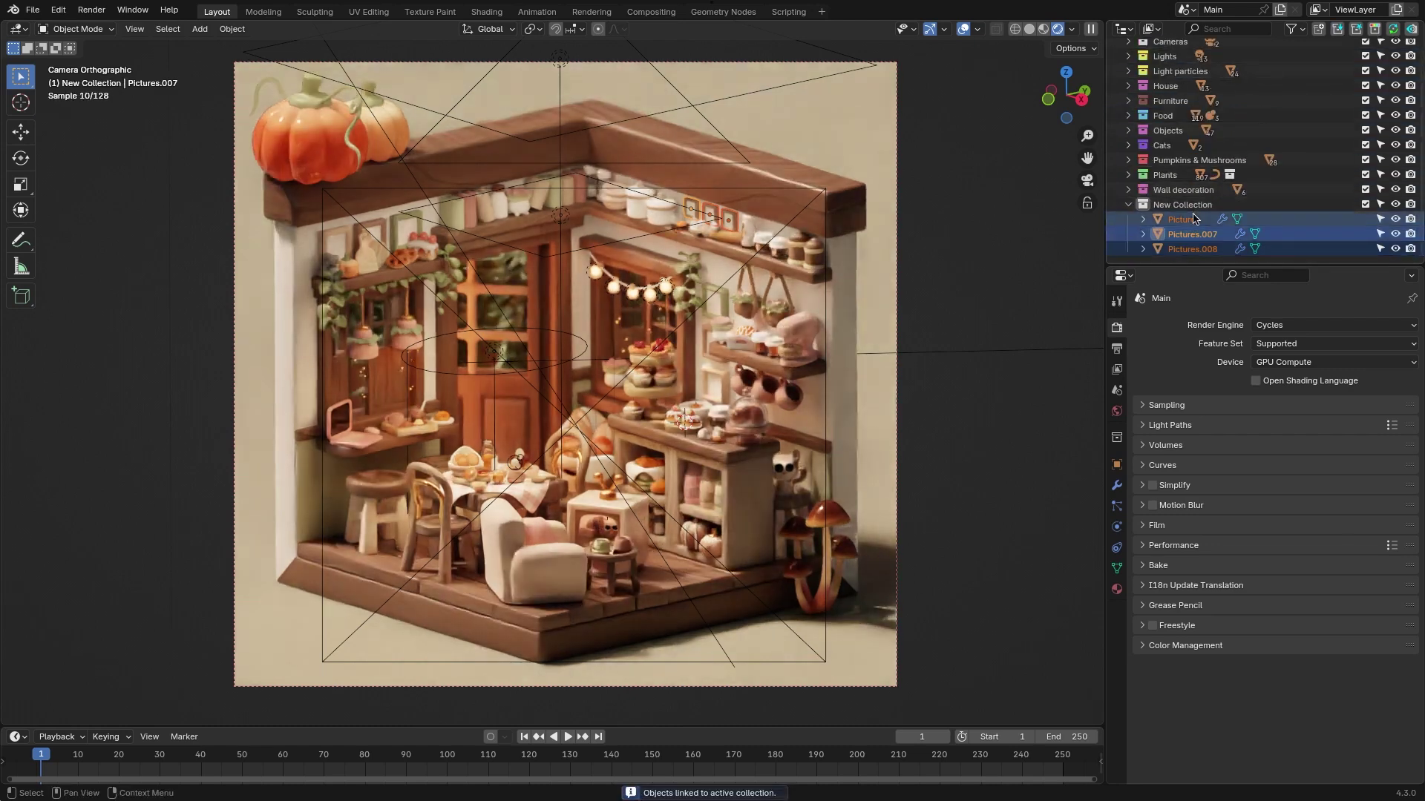
{"action": "left_click", "coordinate": [663, 347]}
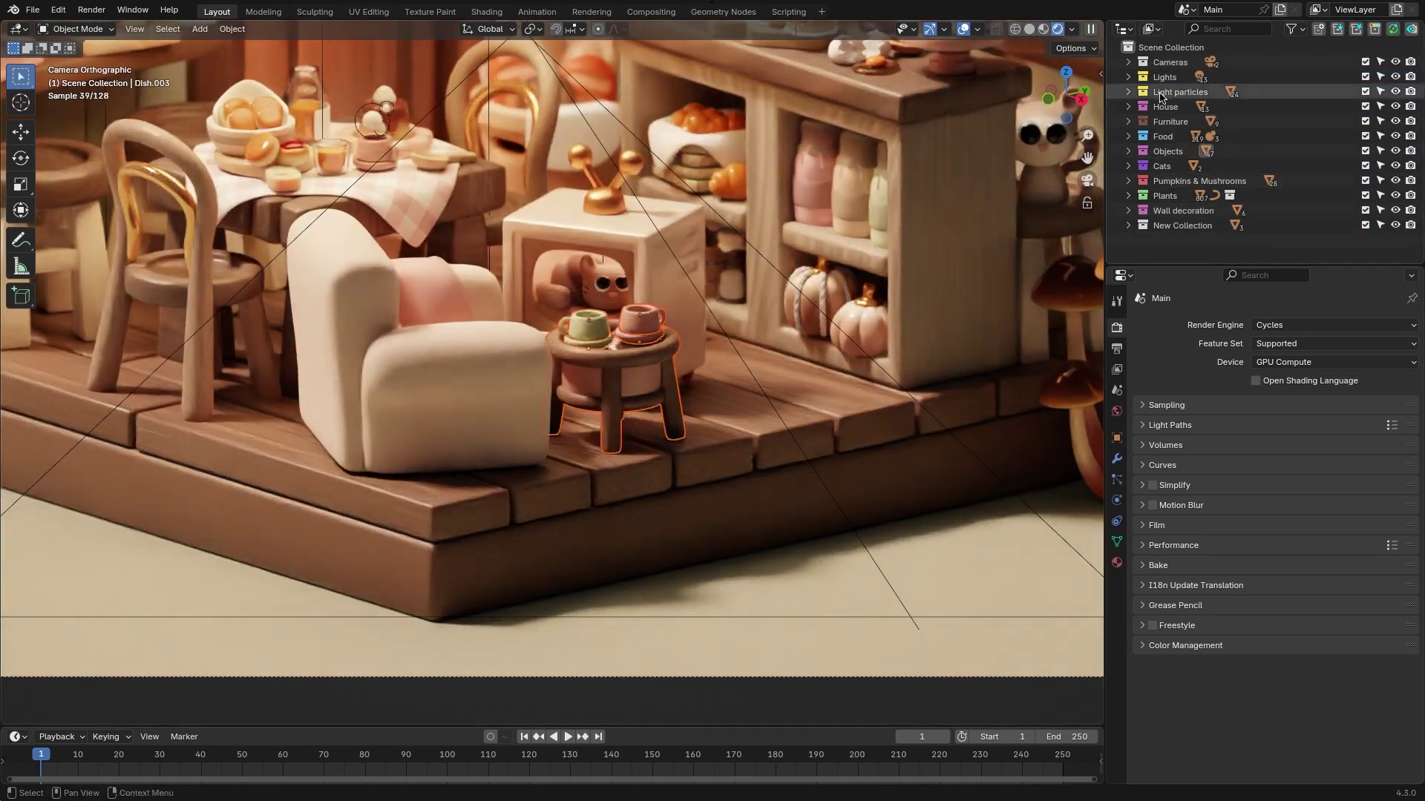
{"action": "left_click", "coordinate": [1356, 29]}
Switch the viewport to solid shading coloured by collection.
{"action": "left_click", "coordinate": [1131, 205]}
{"action": "scroll", "coordinate": [964, 230], "scroll_direction": "down", "scroll_amount": 6}
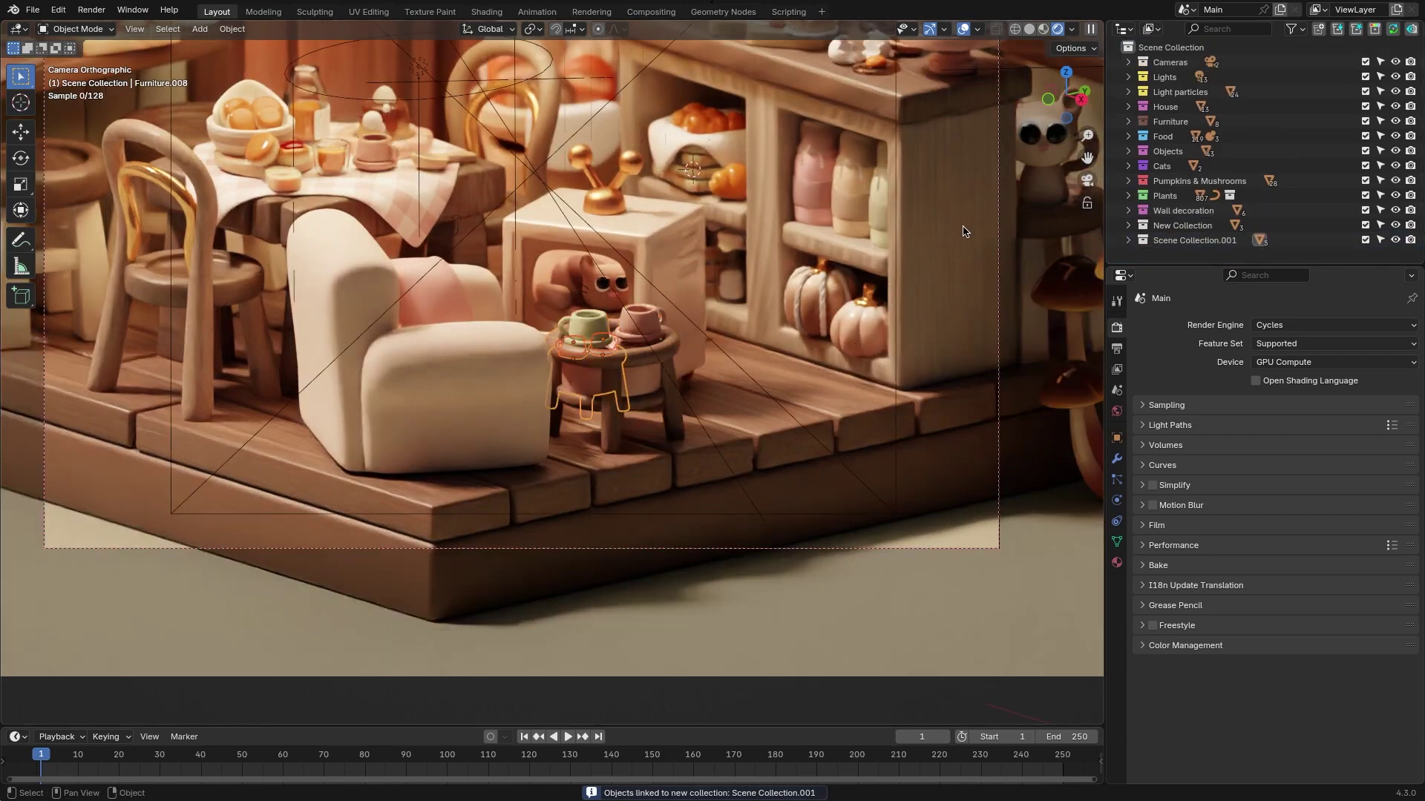
{"action": "left_click", "coordinate": [1043, 29]}
{"action": "left_click", "coordinate": [1375, 34]}
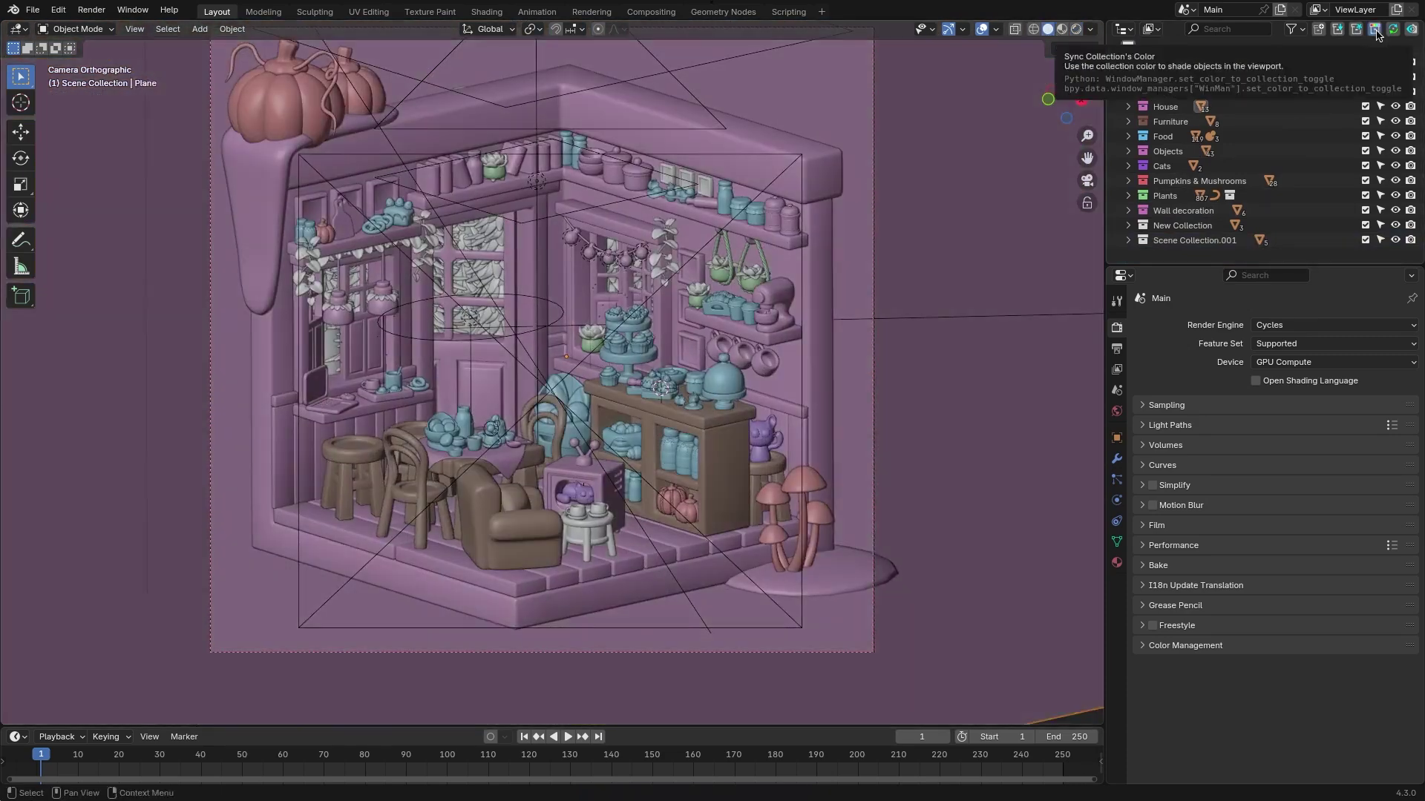
Bring up the Outliner options for New Collection and Scene Collection.001.
{"action": "left_click", "coordinate": [1182, 224]}
{"action": "right_click", "coordinate": [1182, 225]}
{"action": "left_click", "coordinate": [1129, 312]}
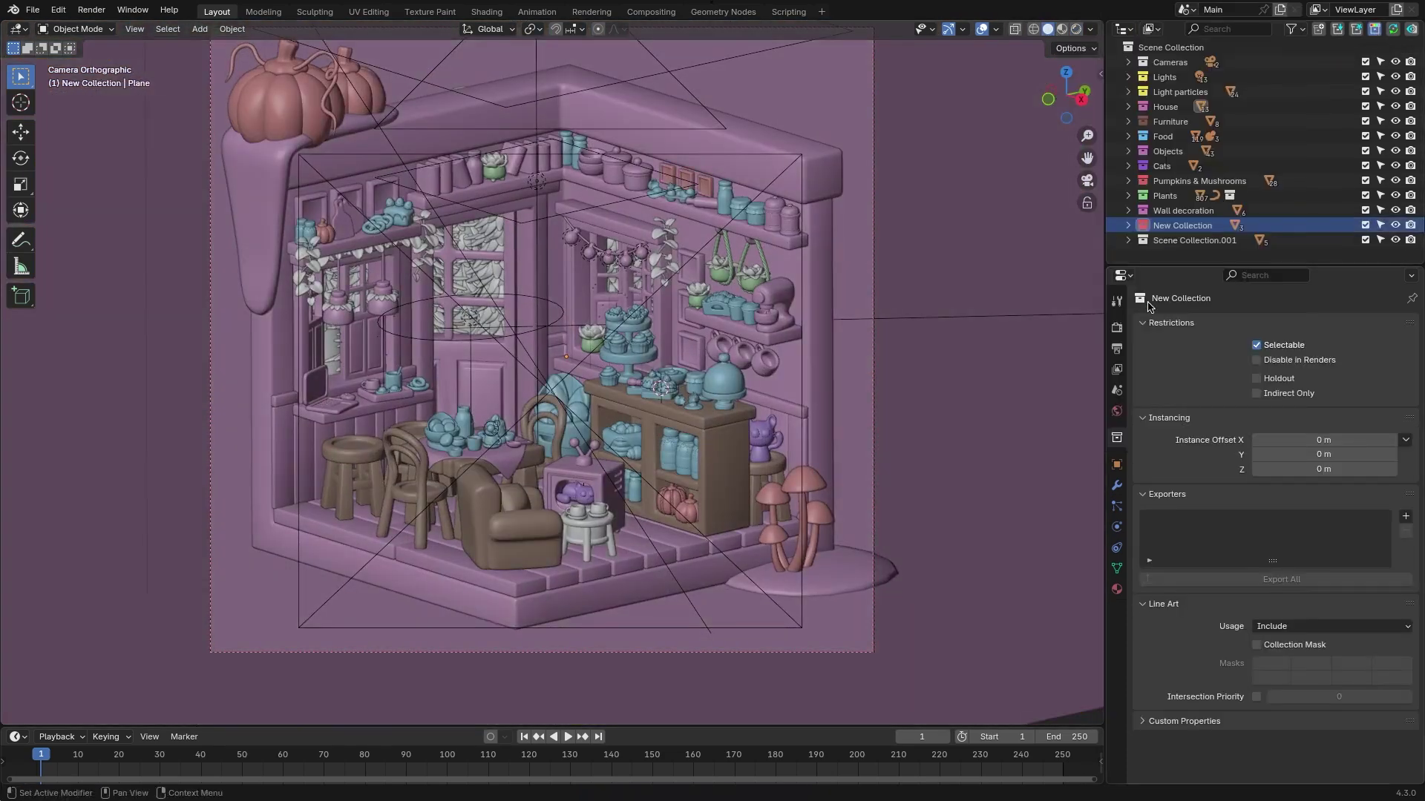
{"action": "right_click", "coordinate": [1182, 225]}
{"action": "left_click", "coordinate": [1133, 311]}
{"action": "right_click", "coordinate": [1182, 225]}
{"action": "left_click", "coordinate": [1195, 240]}
{"action": "right_click", "coordinate": [1195, 239]}
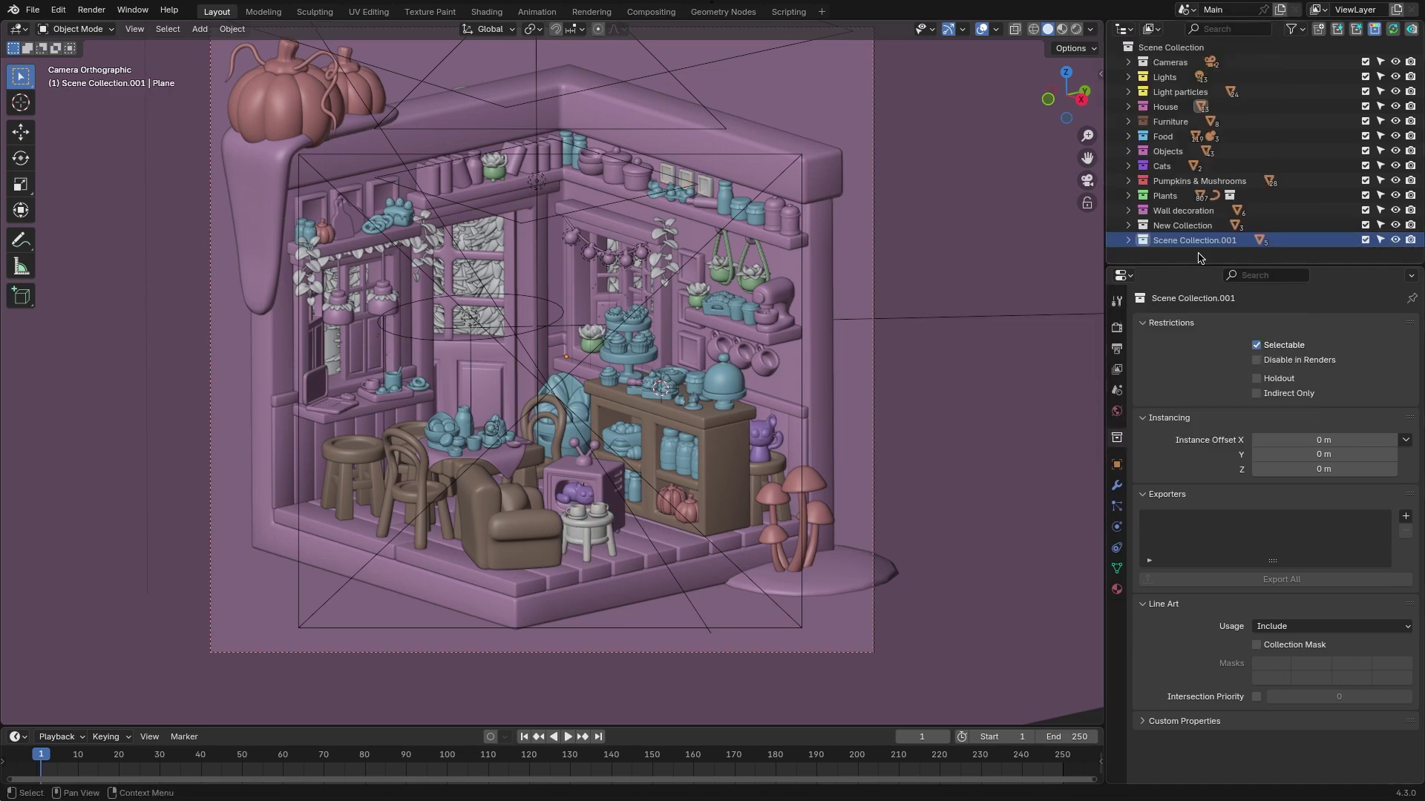
Select room objects in turn: the board, shelf items, a bottle and the TV.
{"action": "left_click", "coordinate": [751, 368]}
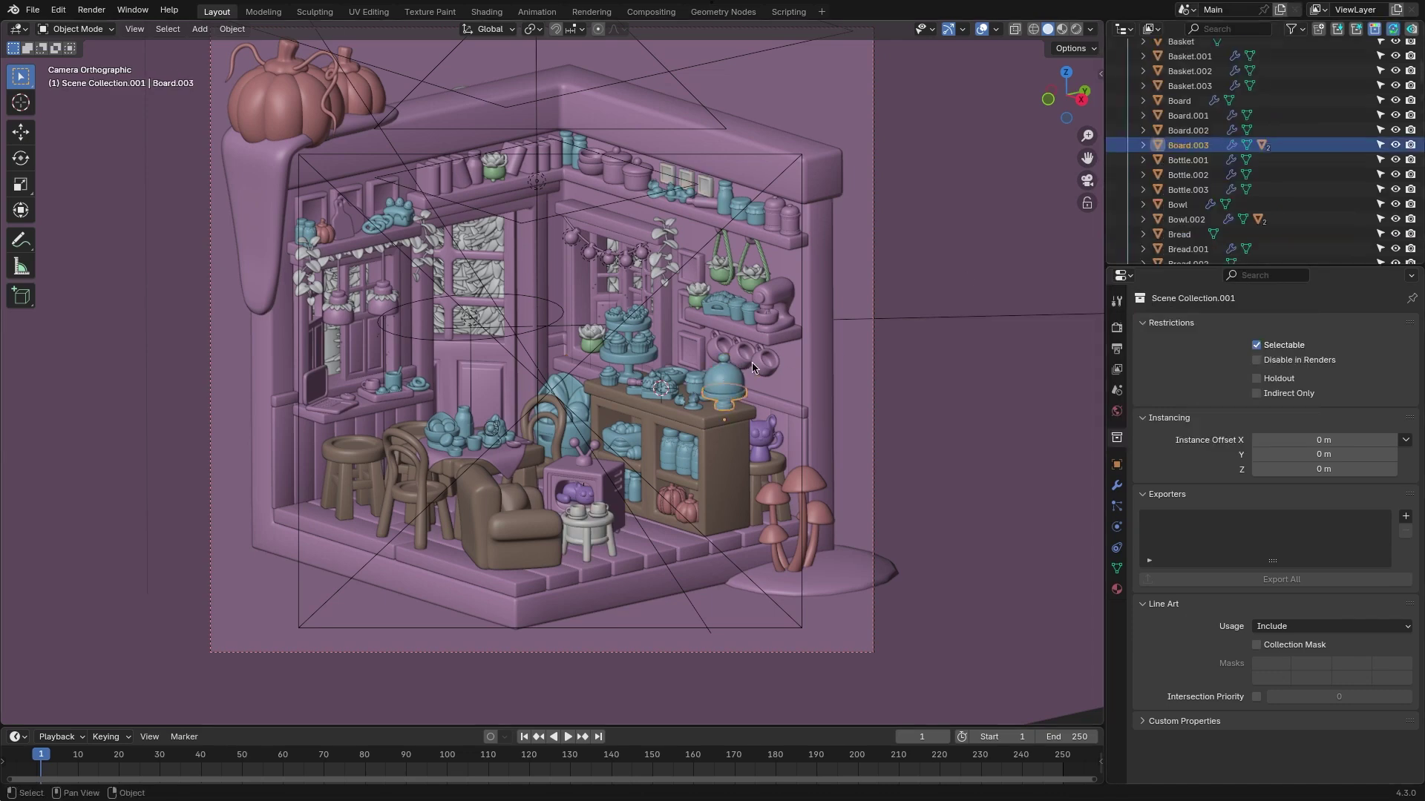
{"action": "left_click", "coordinate": [445, 178]}
{"action": "left_click", "coordinate": [334, 112]}
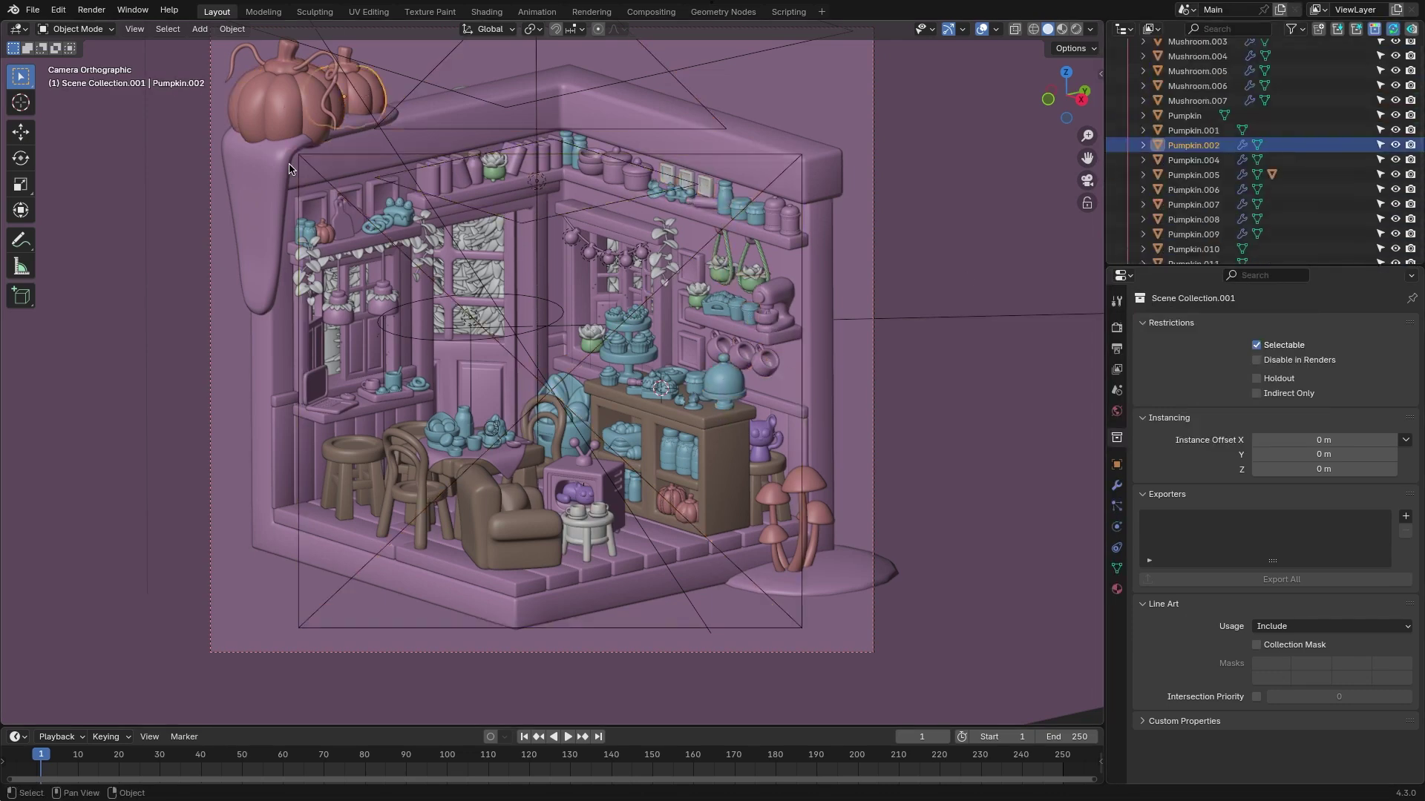
{"action": "left_click", "coordinate": [358, 226]}
{"action": "left_click", "coordinate": [583, 486]}
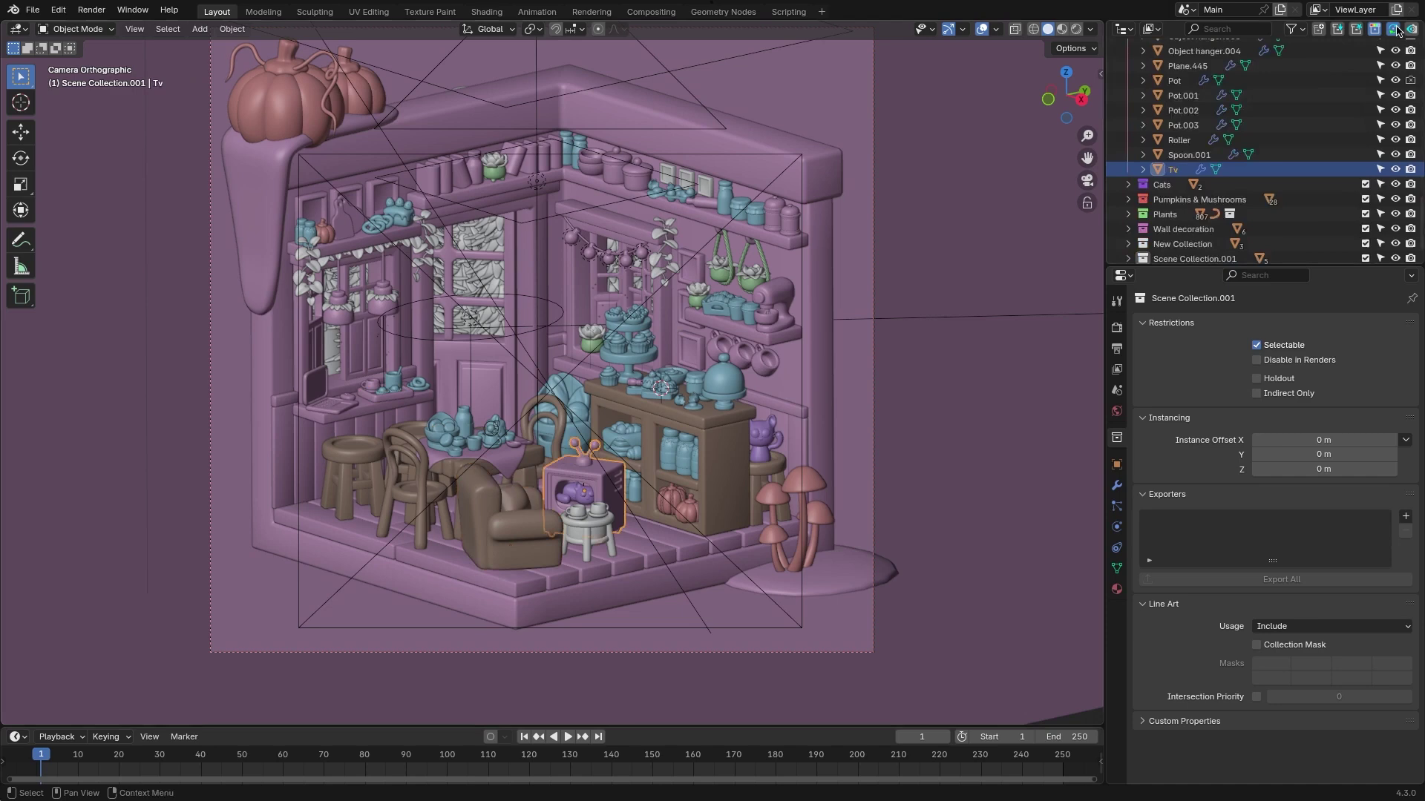
Remove the collection colour tints and unhide the hidden pictures with Alt+H.
{"action": "left_click", "coordinate": [1393, 35]}
{"action": "scroll", "coordinate": [1130, 155], "scroll_direction": "up", "scroll_amount": 10}
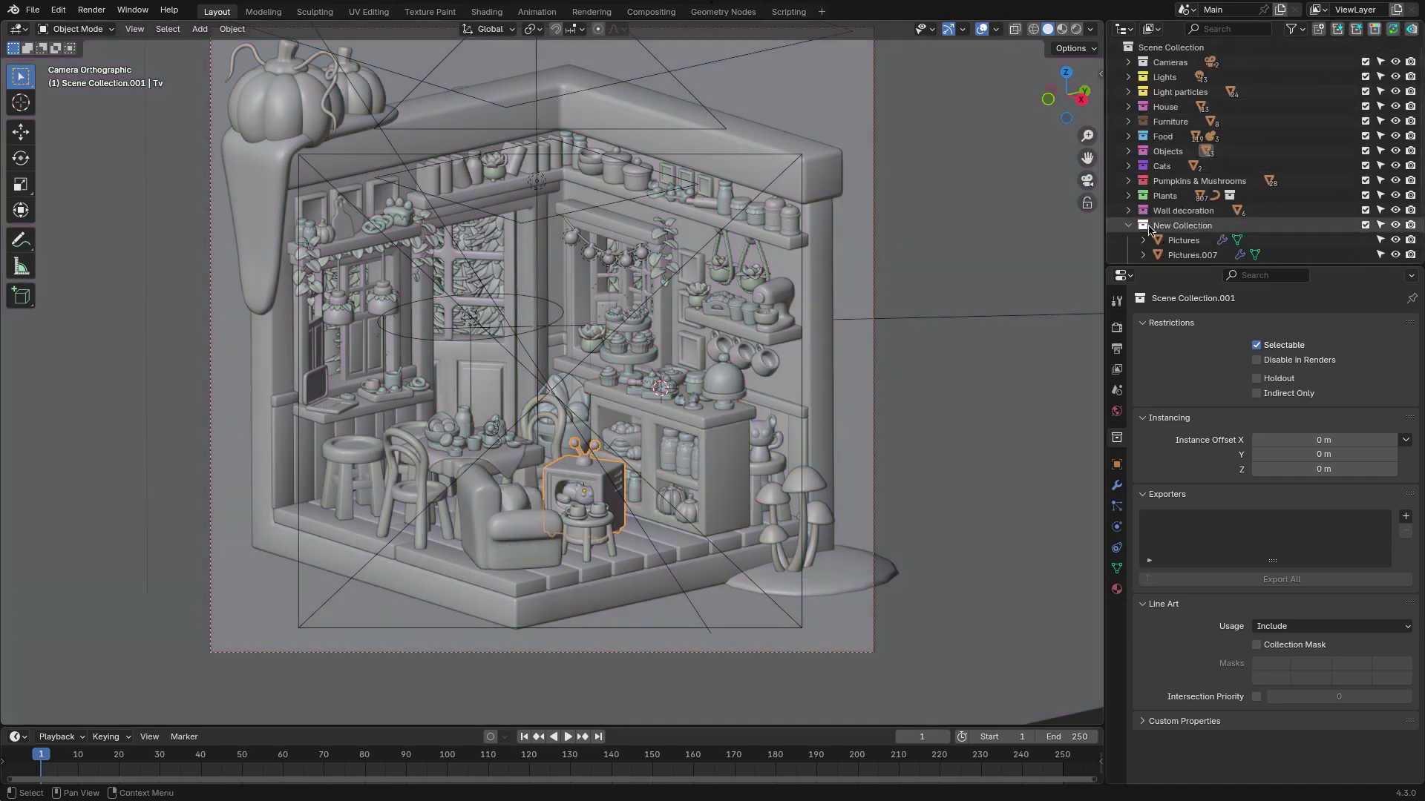
{"action": "scroll", "coordinate": [1149, 229], "scroll_direction": "down", "scroll_amount": 3}
{"action": "left_click_drag", "start_coordinate": [1395, 160], "coordinate": [1398, 190]}
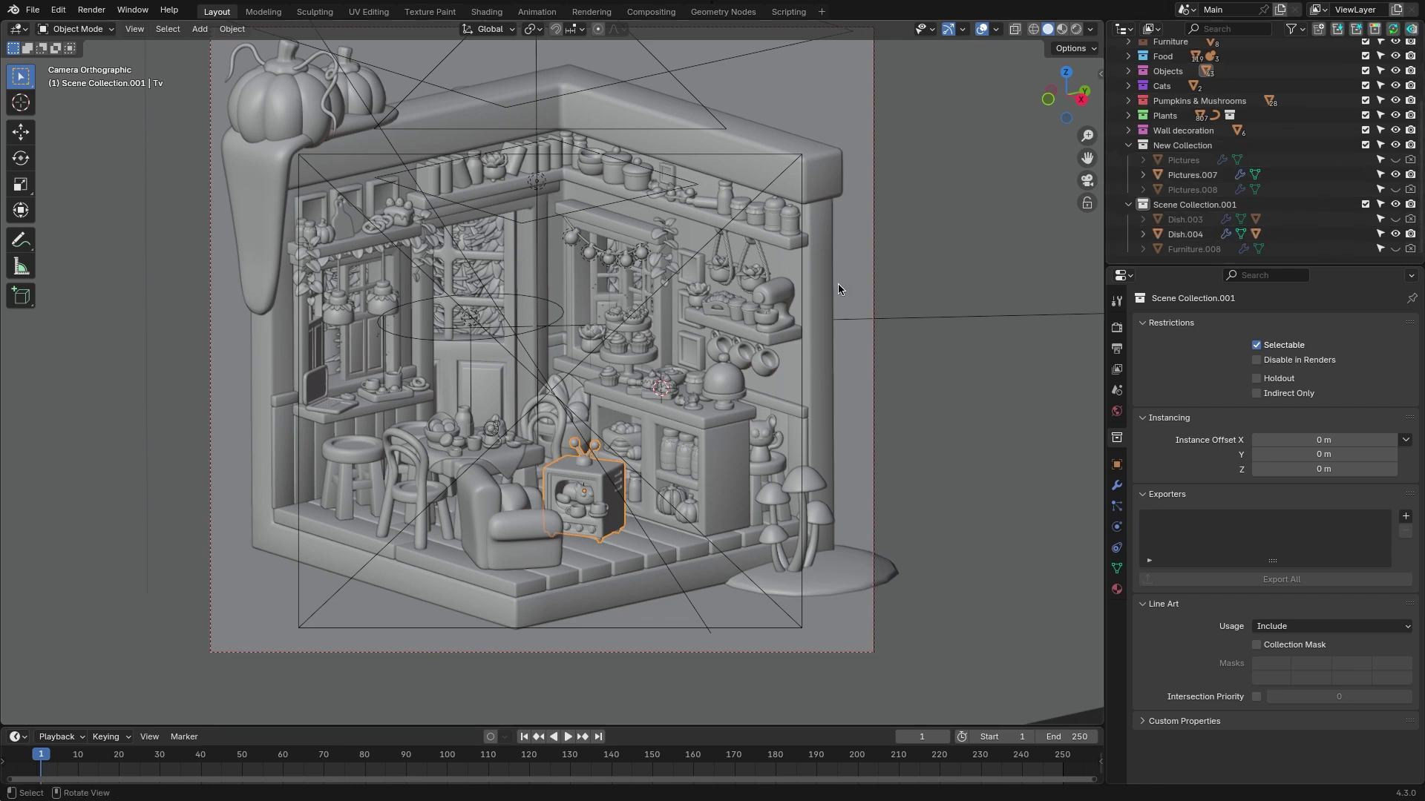
{"action": "key", "text": "alt+h"}
Expand Cats and rename the Food collection's objects to numbered Food_ names.
{"action": "scroll", "coordinate": [1129, 151], "scroll_direction": "up", "scroll_amount": 2}
{"action": "left_click", "coordinate": [1127, 166]}
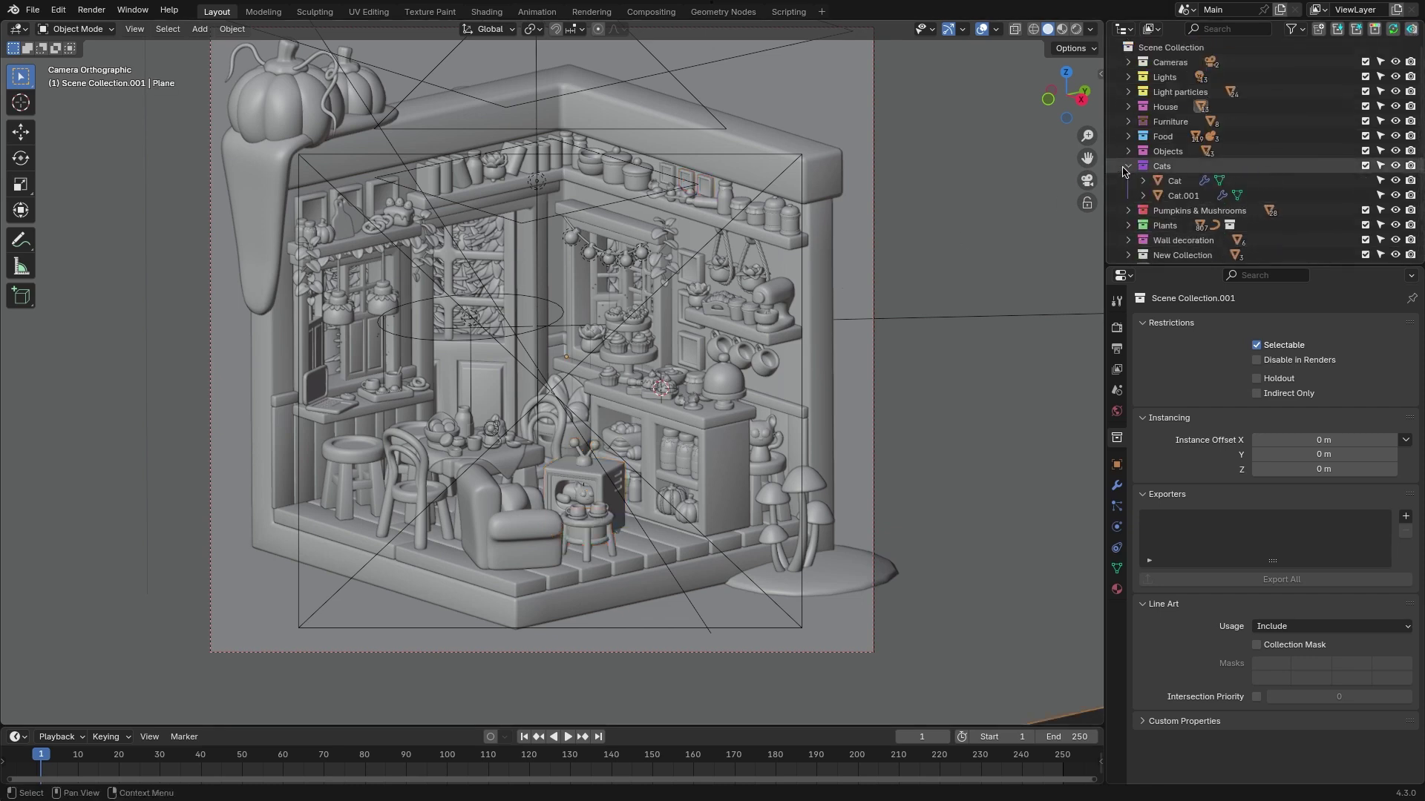
{"action": "left_click", "coordinate": [1181, 72]}
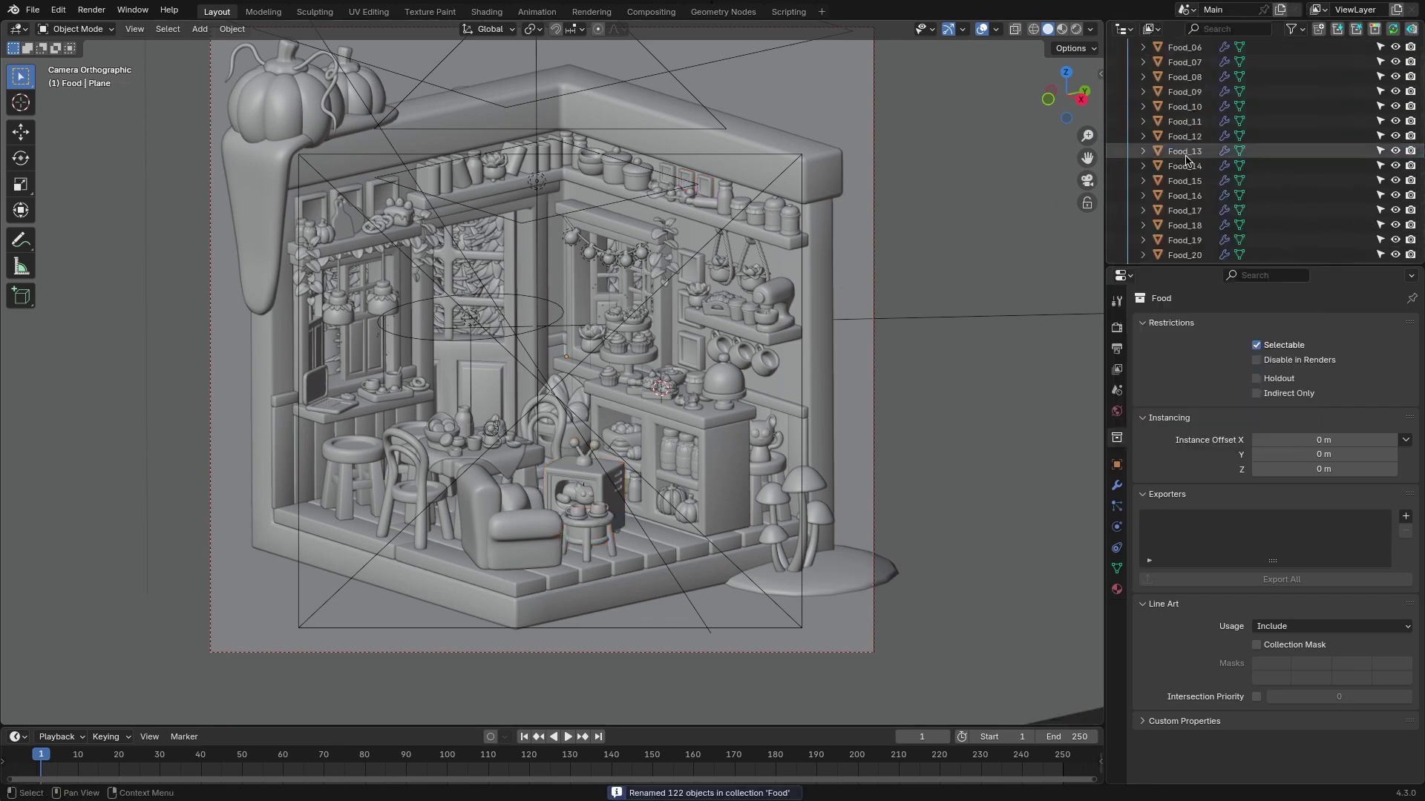
{"action": "scroll", "coordinate": [1192, 147], "scroll_direction": "up", "scroll_amount": 5}
{"action": "right_click", "coordinate": [1146, 139]}
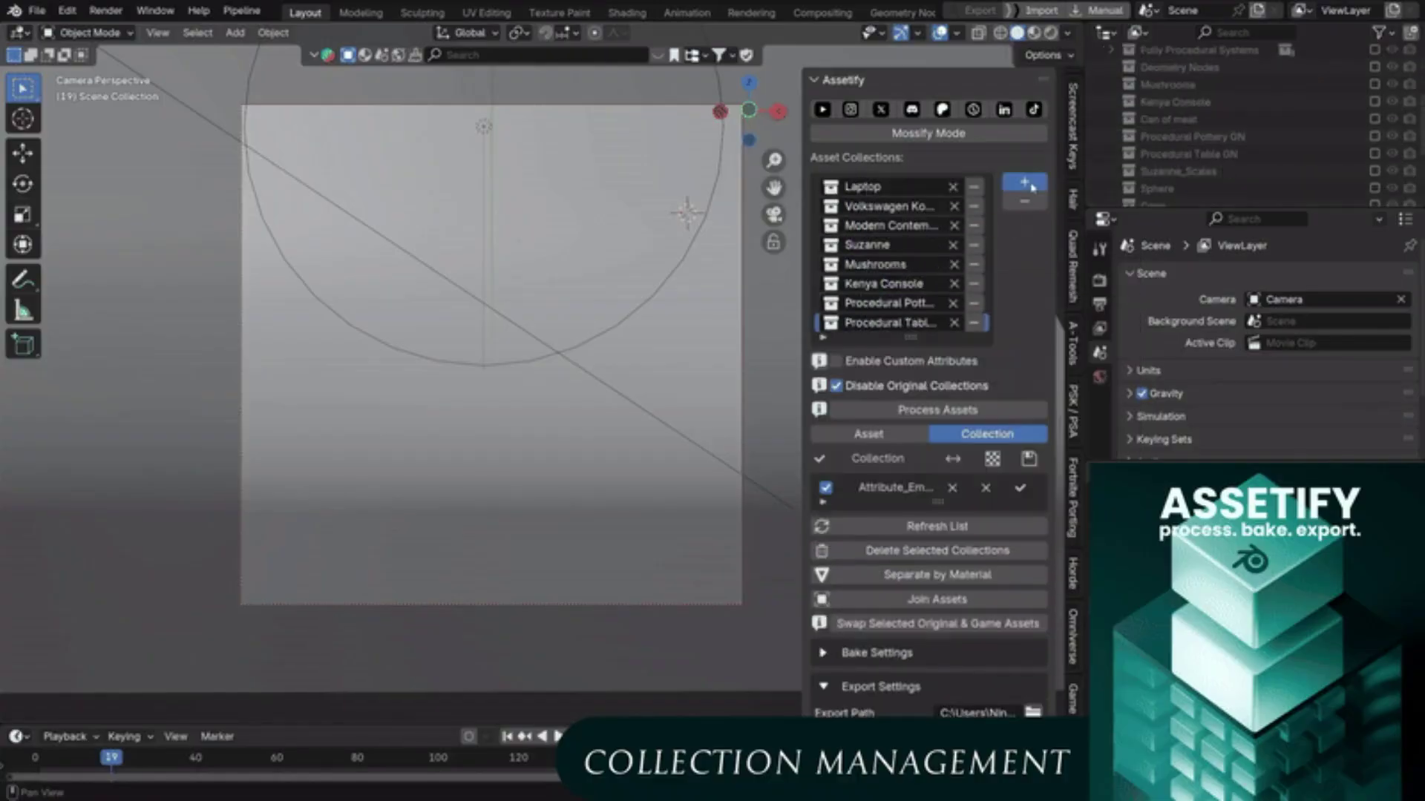
Run Process Assets on the listed Assetify collections, then hide the N sidebar.
{"action": "scroll", "coordinate": [920, 360], "scroll_direction": "down", "scroll_amount": 2}
{"action": "left_click", "coordinate": [921, 360]}
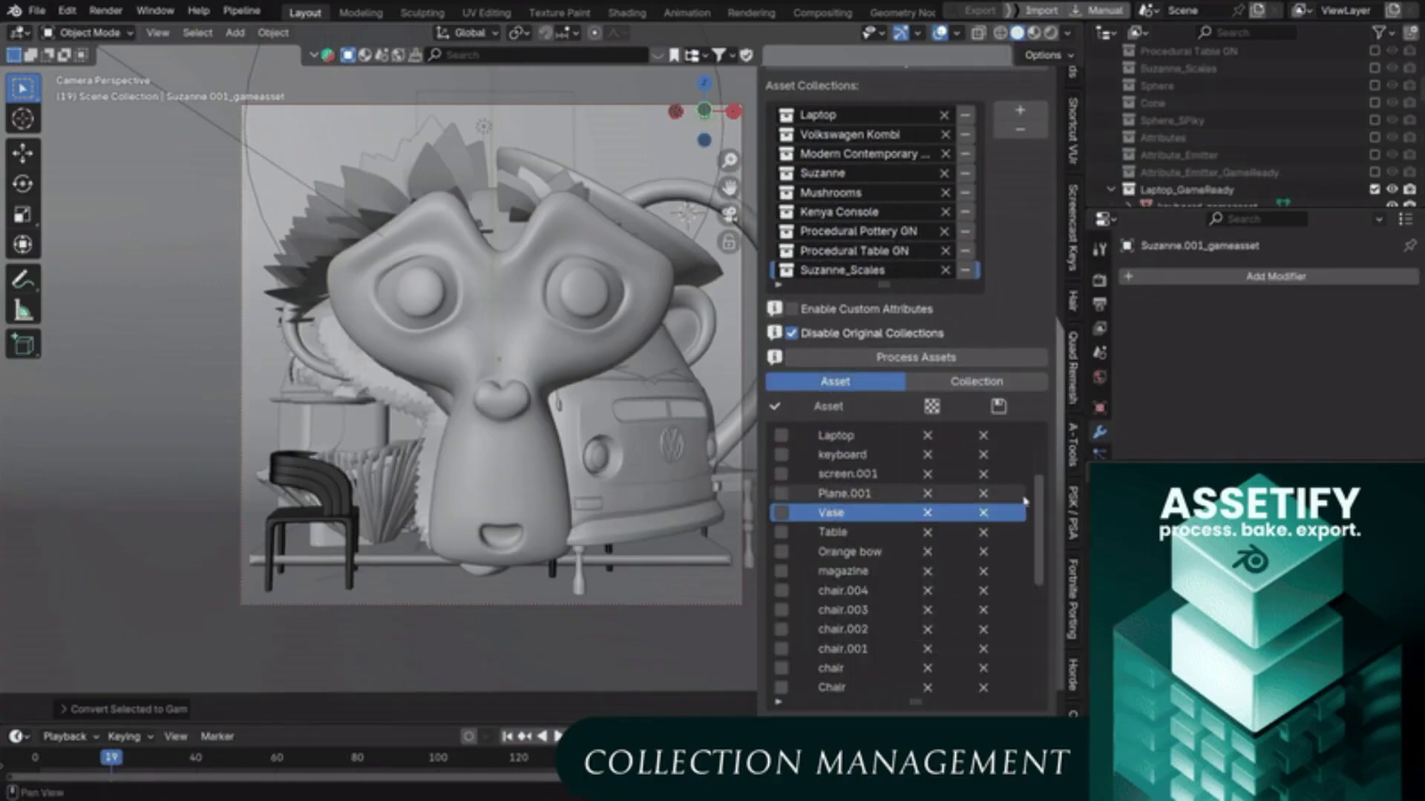
{"action": "scroll", "coordinate": [1025, 501], "scroll_direction": "down", "scroll_amount": 2}
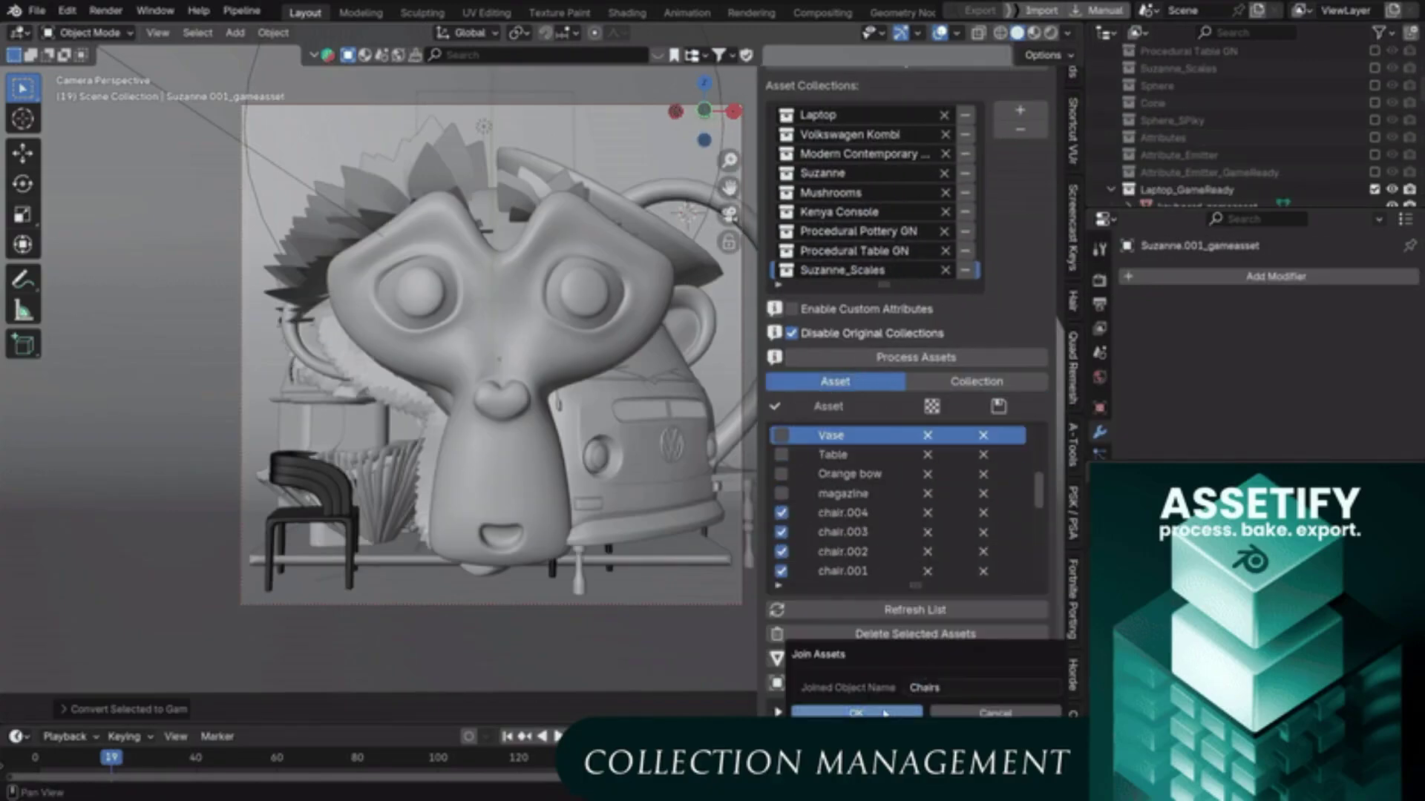
{"action": "scroll", "coordinate": [915, 532], "scroll_direction": "down", "scroll_amount": 5}
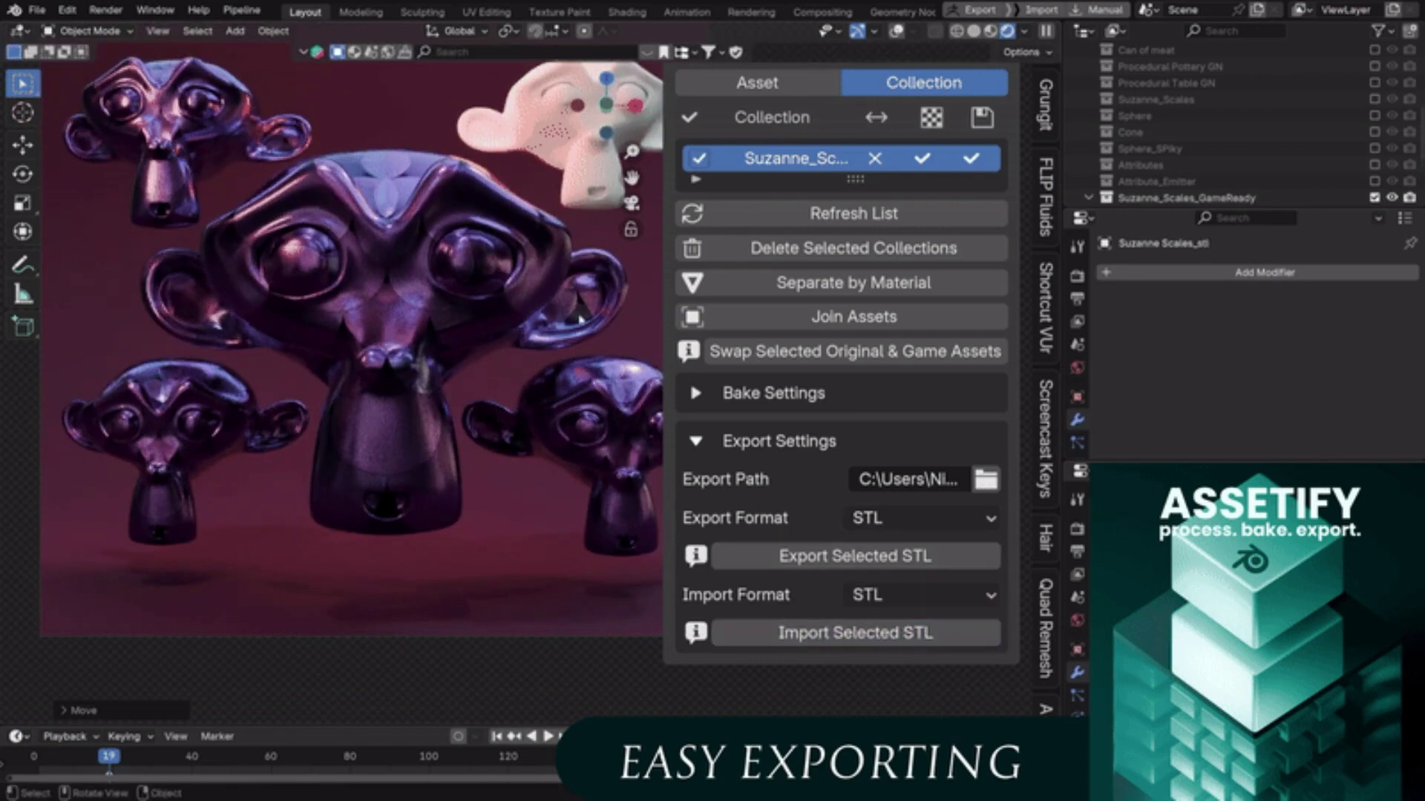
{"action": "key", "text": "n"}
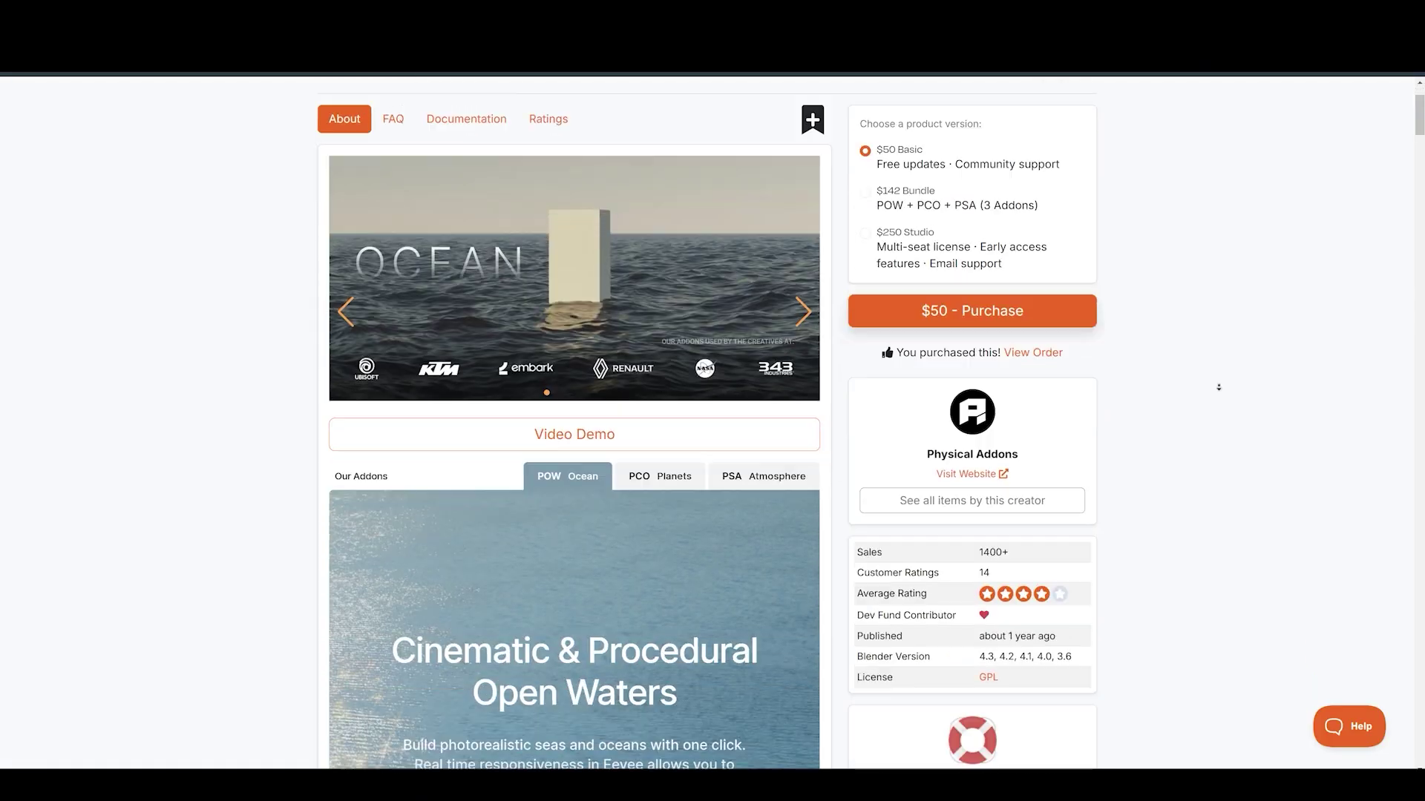
Scroll down through the ocean add-on's Blender Market page.
{"action": "scroll", "coordinate": [1218, 387], "scroll_direction": "down", "scroll_amount": 20}
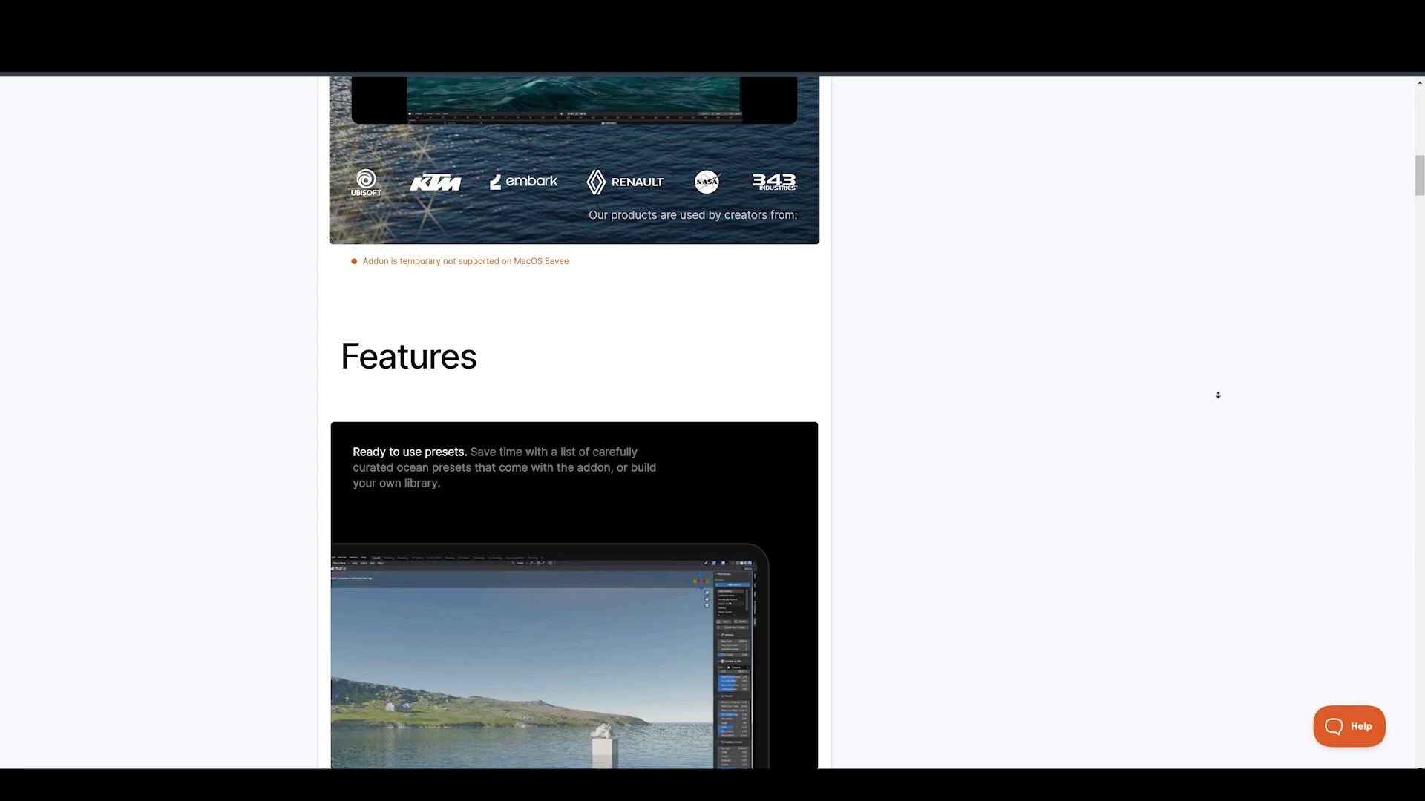
{"action": "scroll", "coordinate": [1214, 342], "scroll_direction": "down", "scroll_amount": 10}
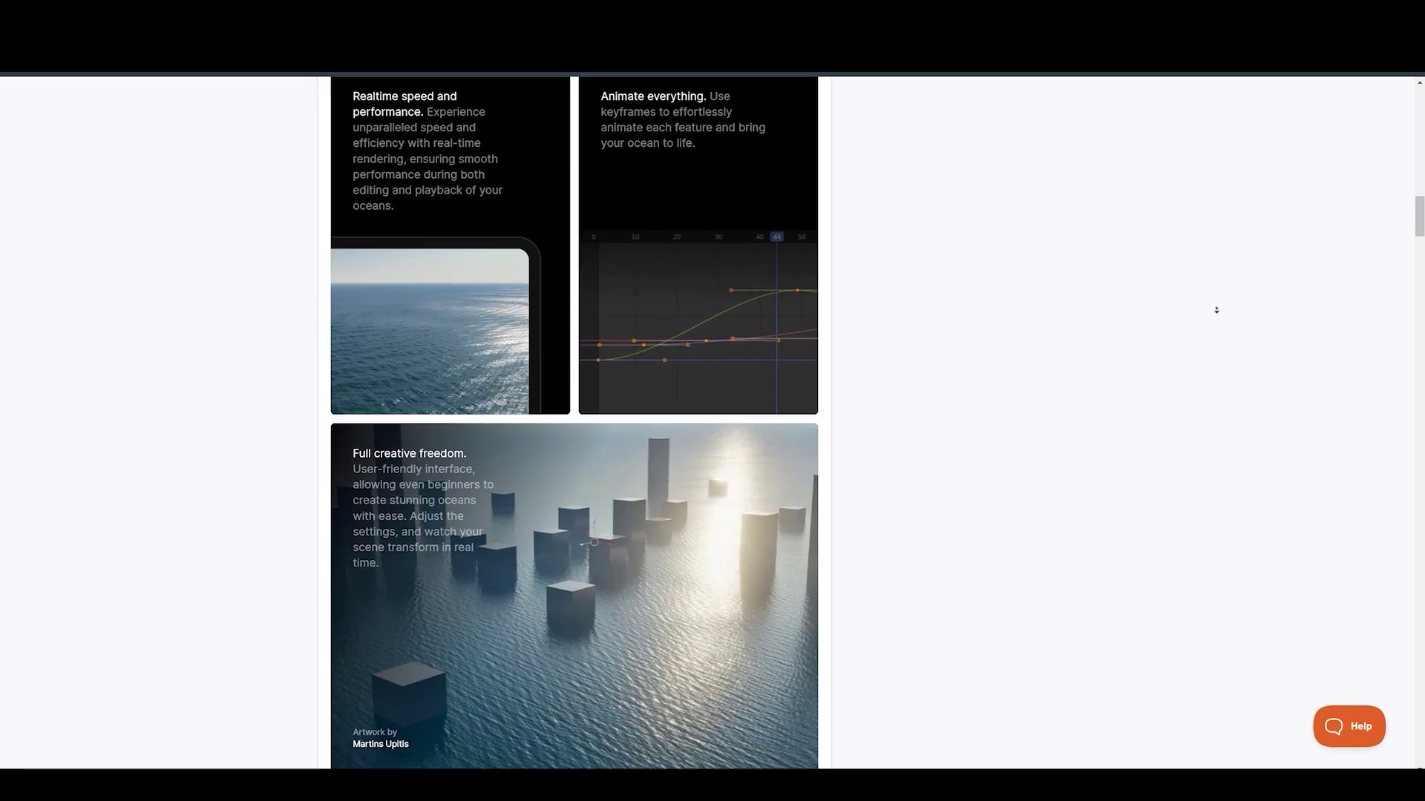
{"action": "scroll", "coordinate": [1205, 359], "scroll_direction": "down", "scroll_amount": 5}
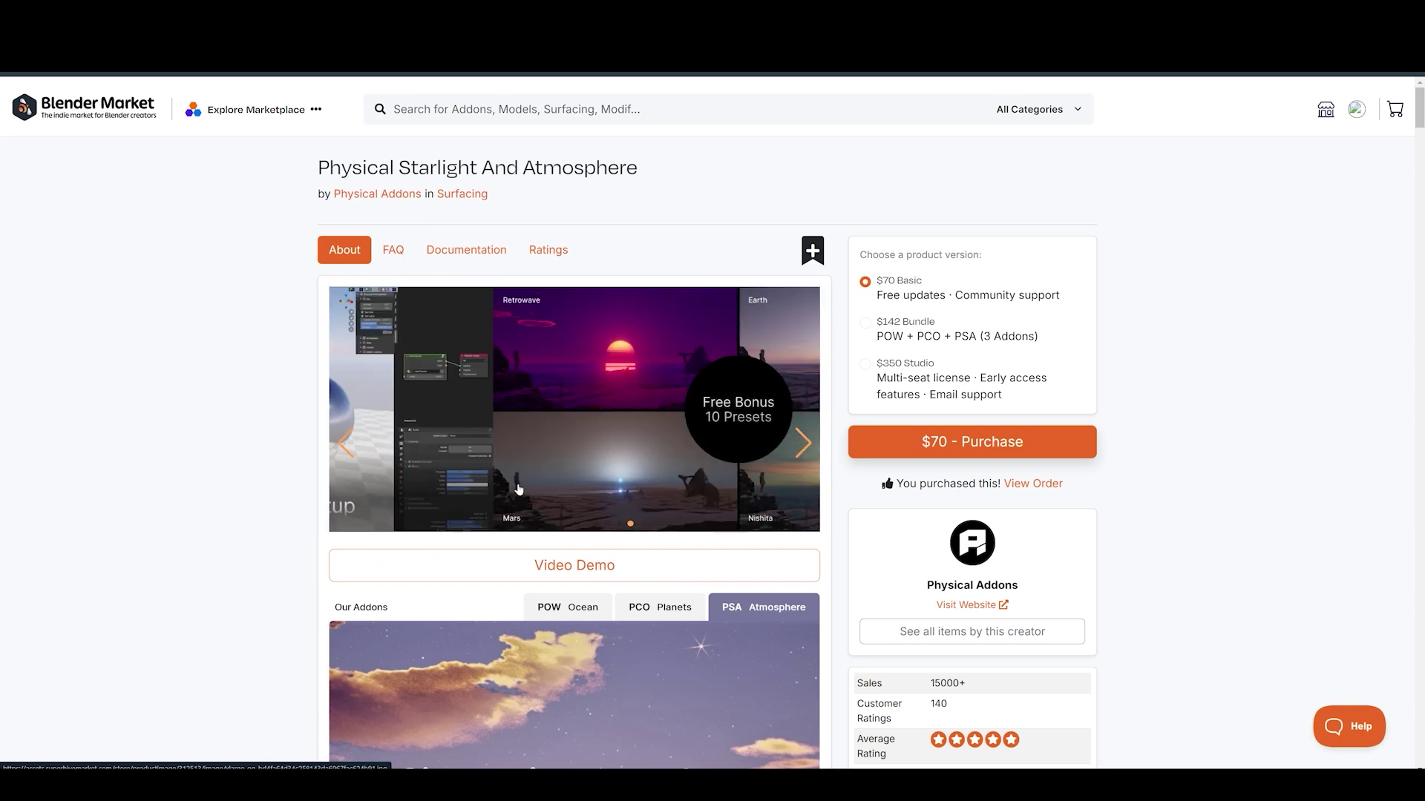
Scroll the Physical Starlight And Atmosphere page to the Eevee & Cycles and ACES cards.
{"action": "scroll", "coordinate": [1151, 373], "scroll_direction": "down", "scroll_amount": 2}
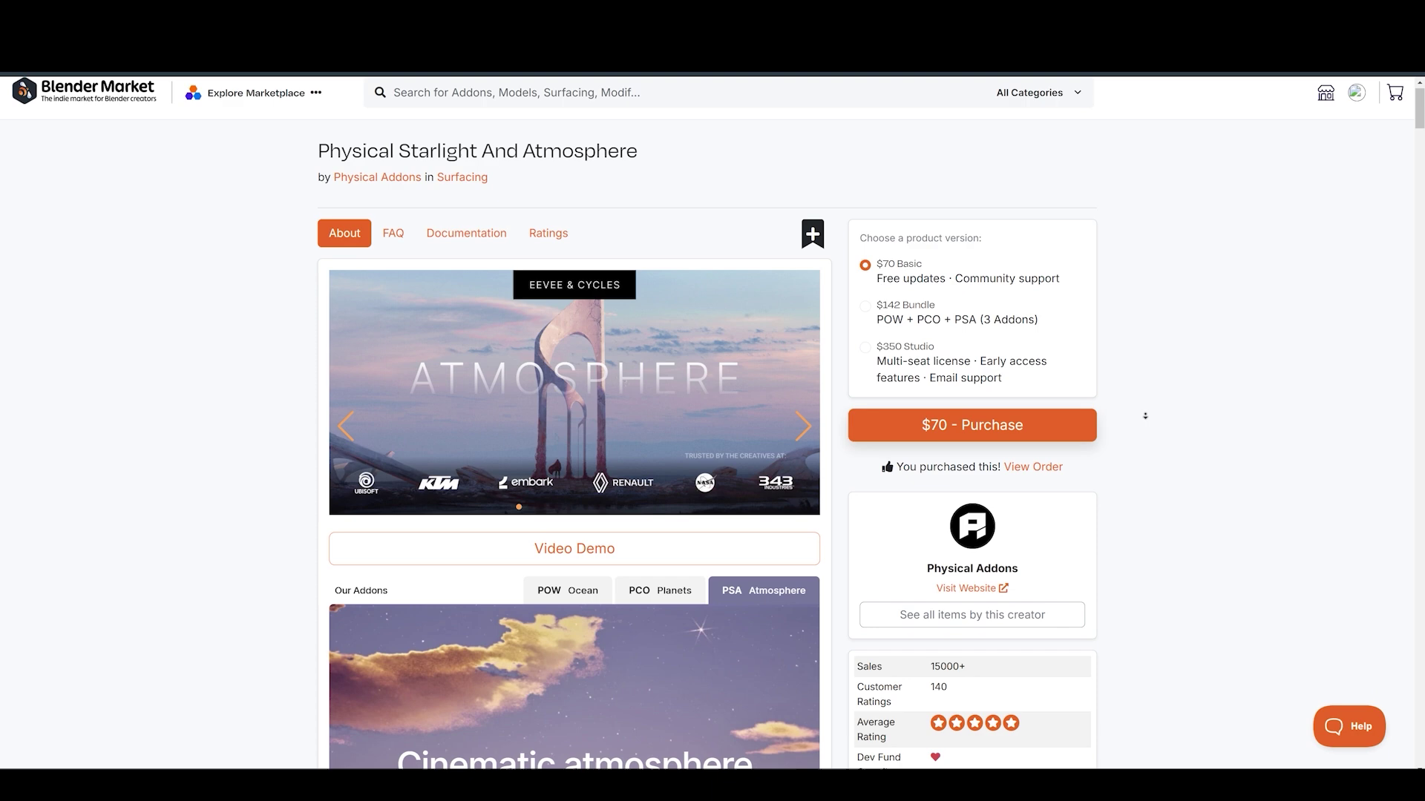
{"action": "scroll", "coordinate": [1145, 416], "scroll_direction": "down", "scroll_amount": 3}
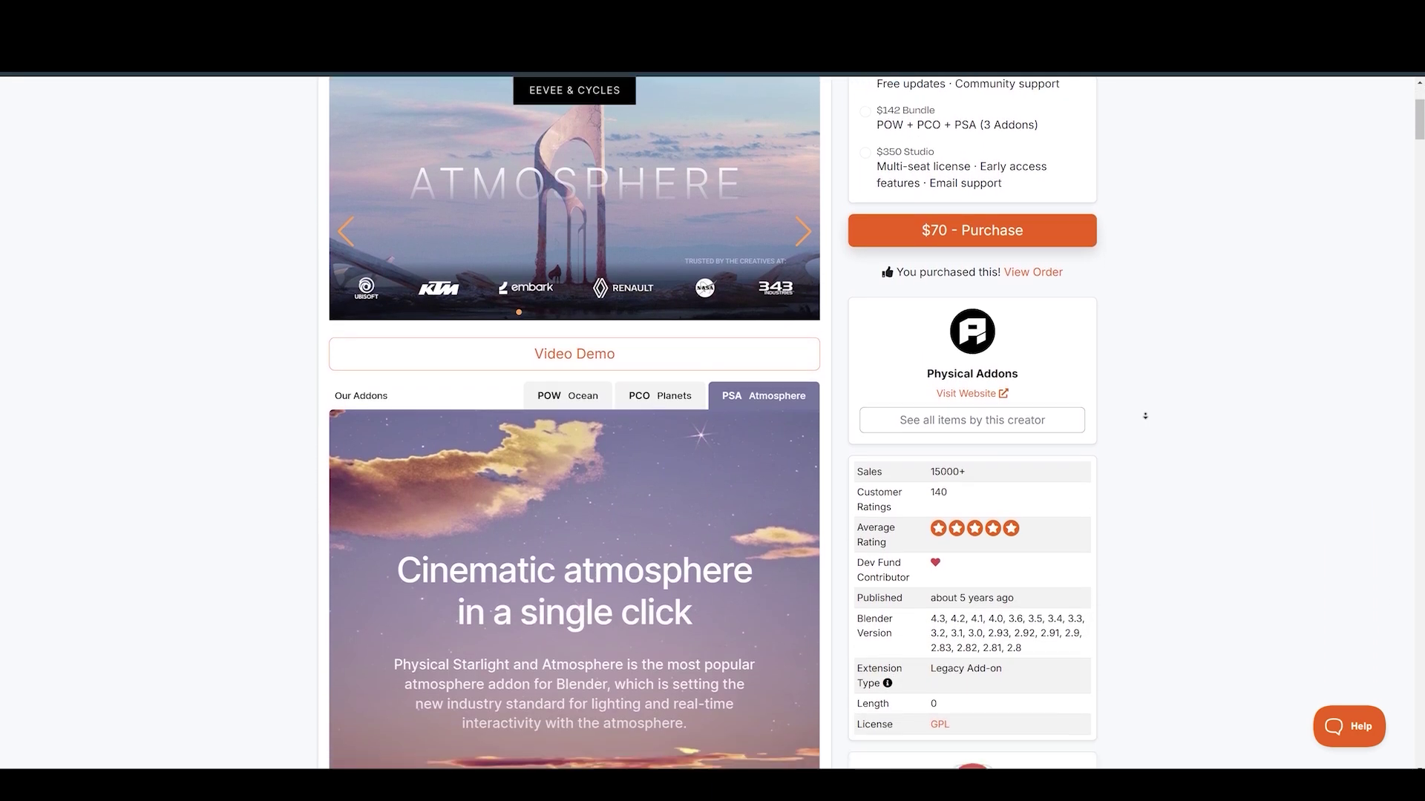
{"action": "scroll", "coordinate": [1151, 423], "scroll_direction": "down", "scroll_amount": 10}
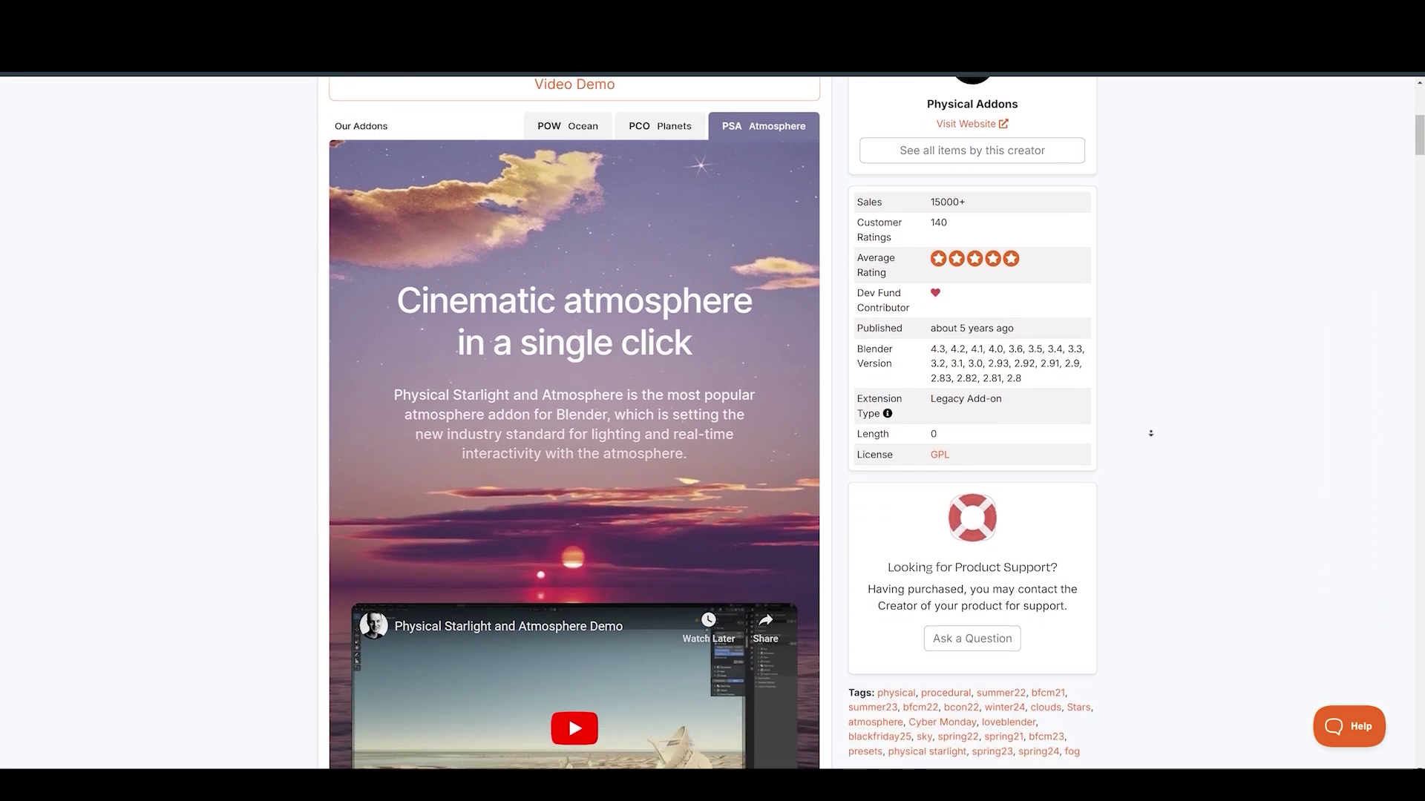
{"action": "scroll", "coordinate": [1166, 479], "scroll_direction": "down", "scroll_amount": 6}
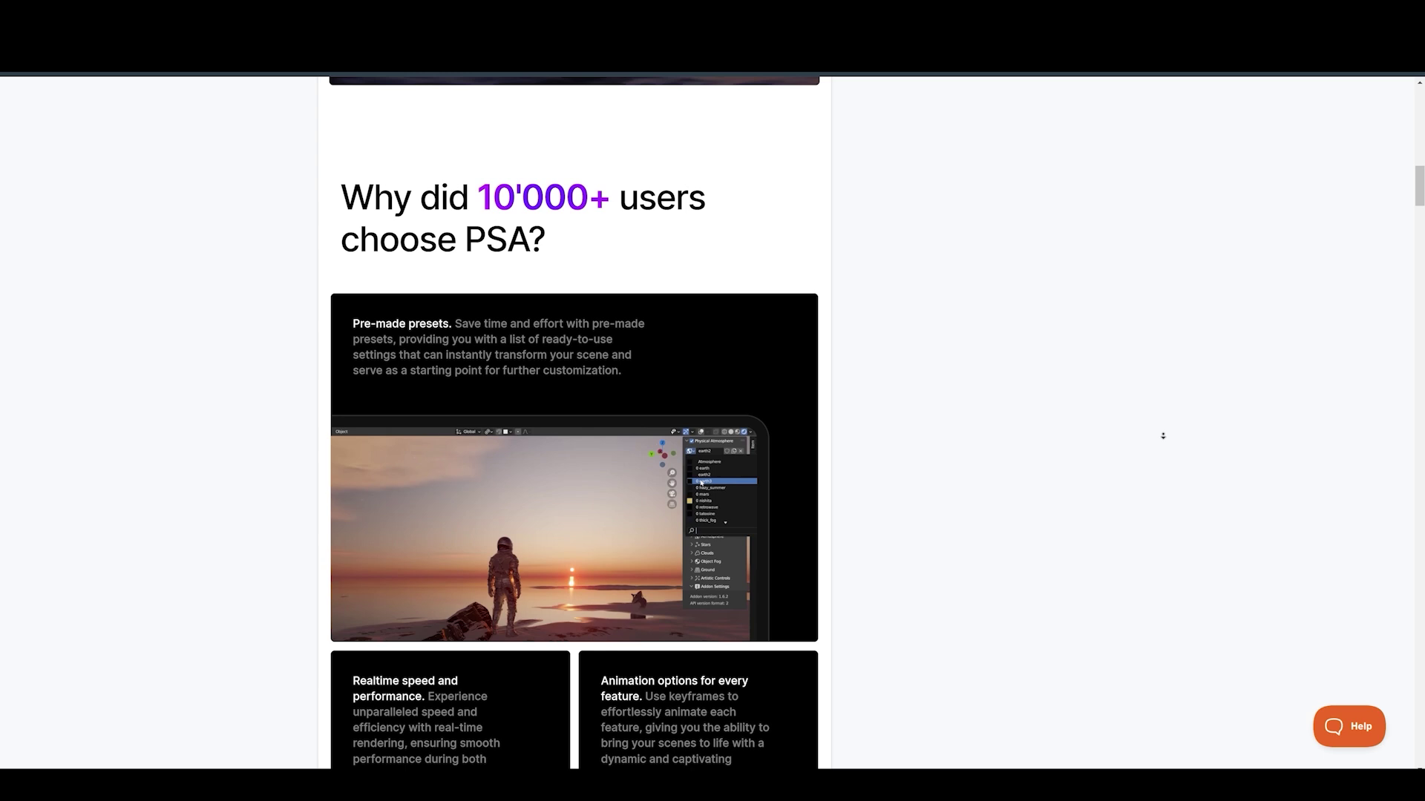
{"action": "scroll", "coordinate": [1158, 410], "scroll_direction": "down", "scroll_amount": 2}
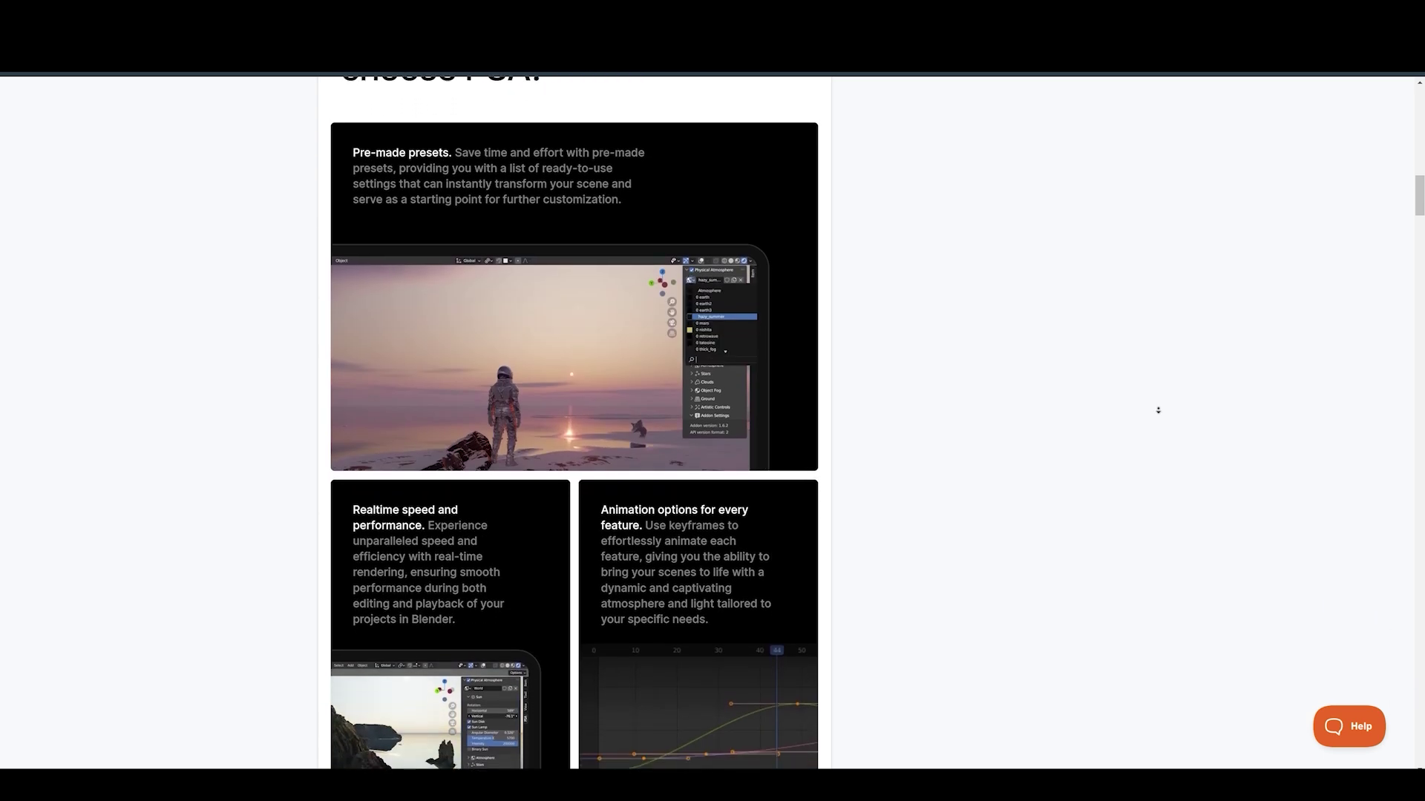
{"action": "scroll", "coordinate": [1157, 409], "scroll_direction": "down", "scroll_amount": 2}
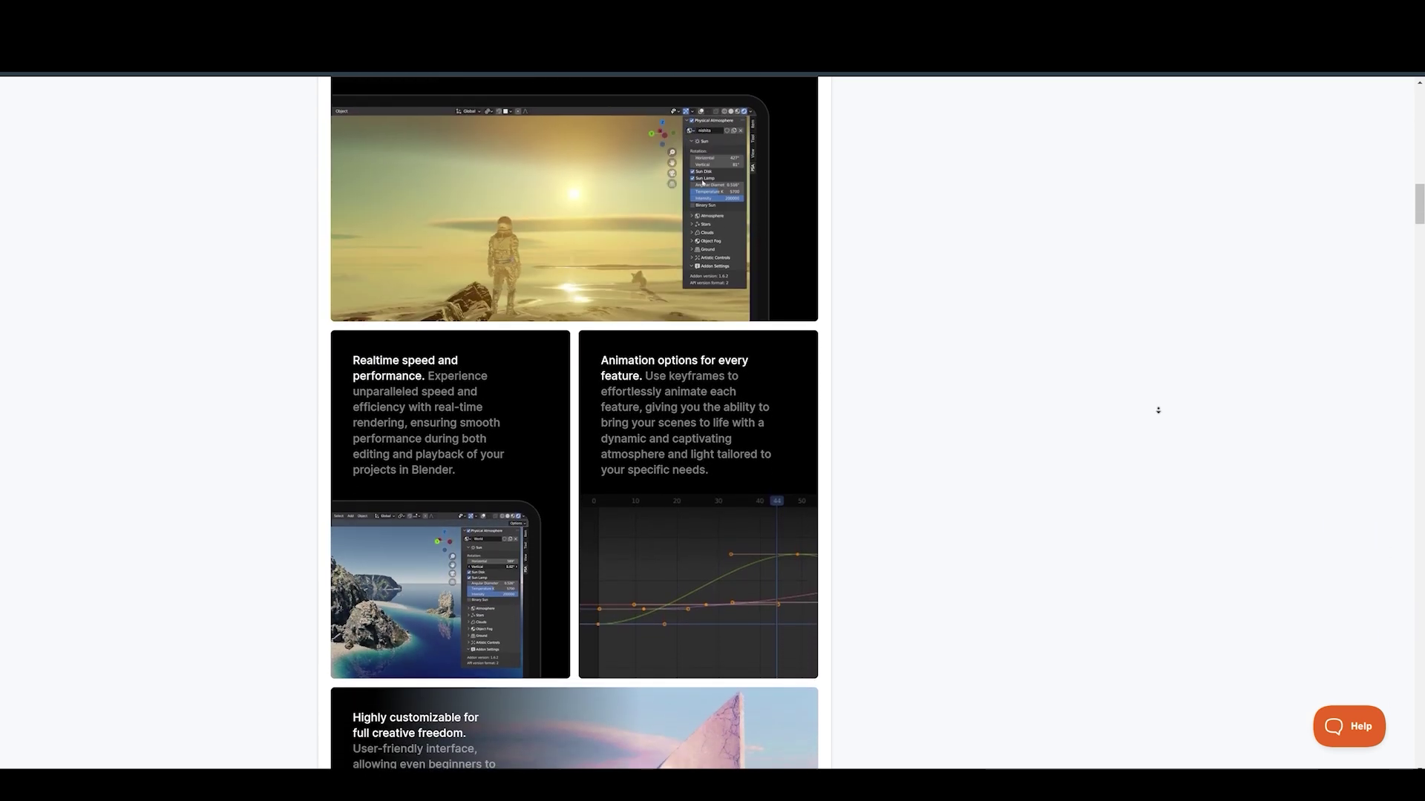
{"action": "scroll", "coordinate": [1158, 410], "scroll_direction": "down", "scroll_amount": 2}
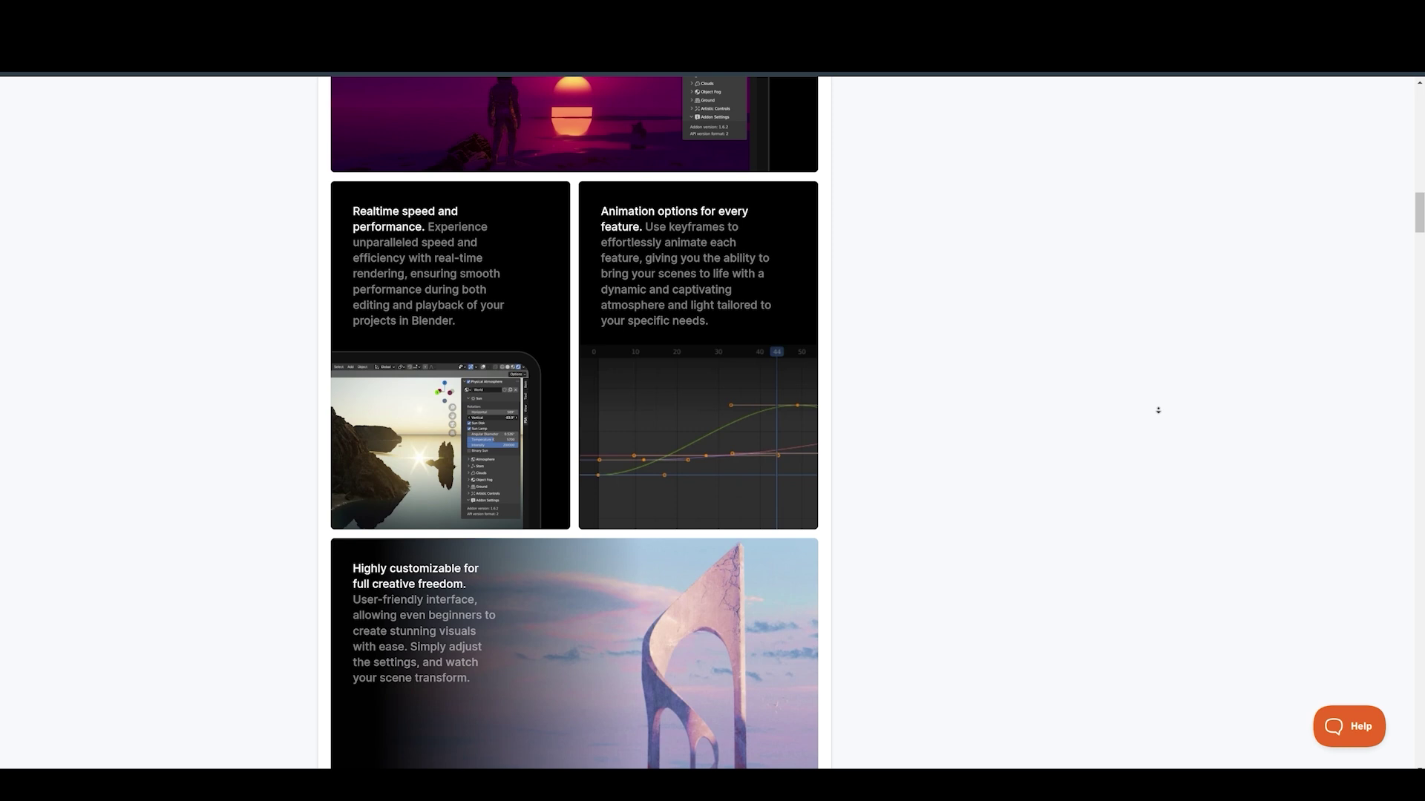
{"action": "scroll", "coordinate": [1156, 436], "scroll_direction": "down", "scroll_amount": 8}
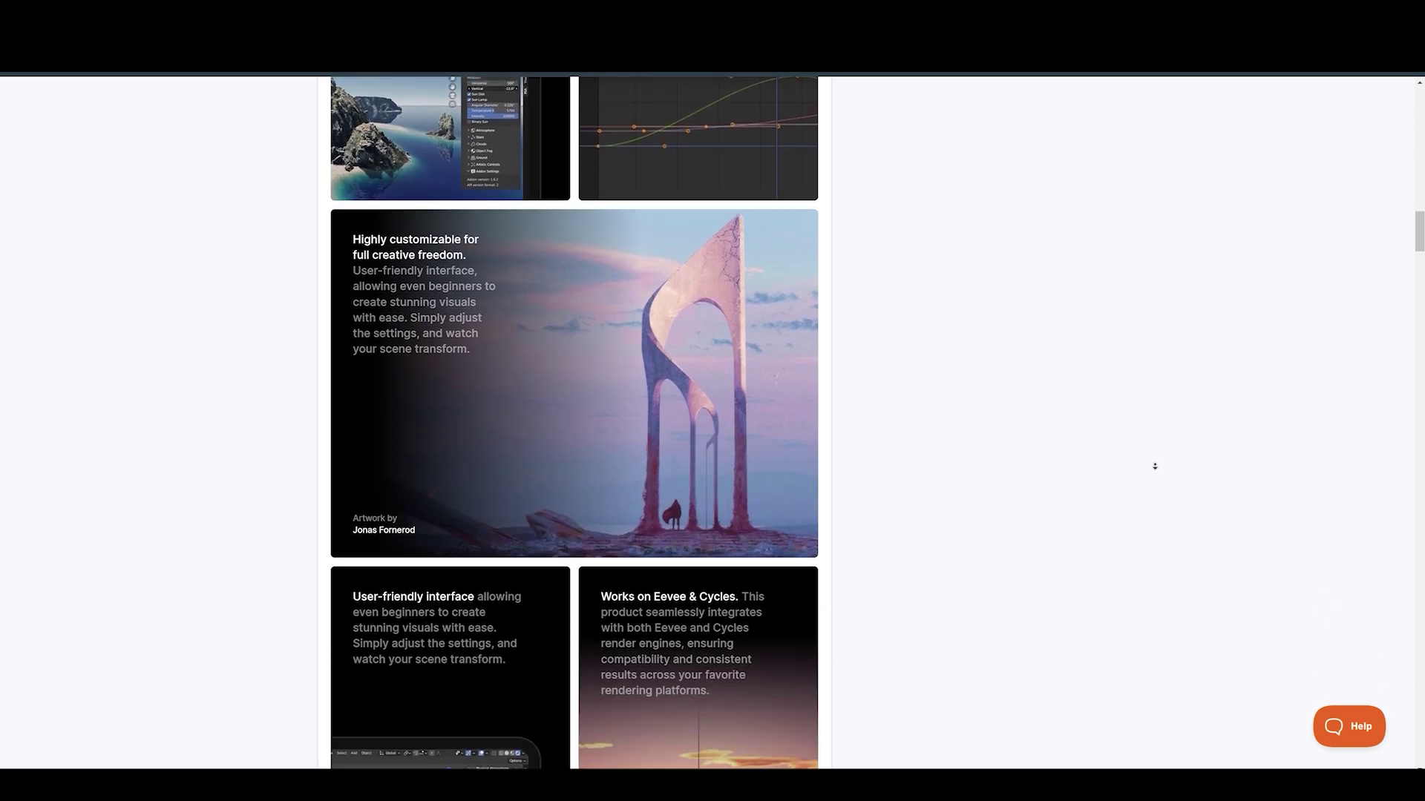
{"action": "scroll", "coordinate": [1157, 429], "scroll_direction": "down", "scroll_amount": 3}
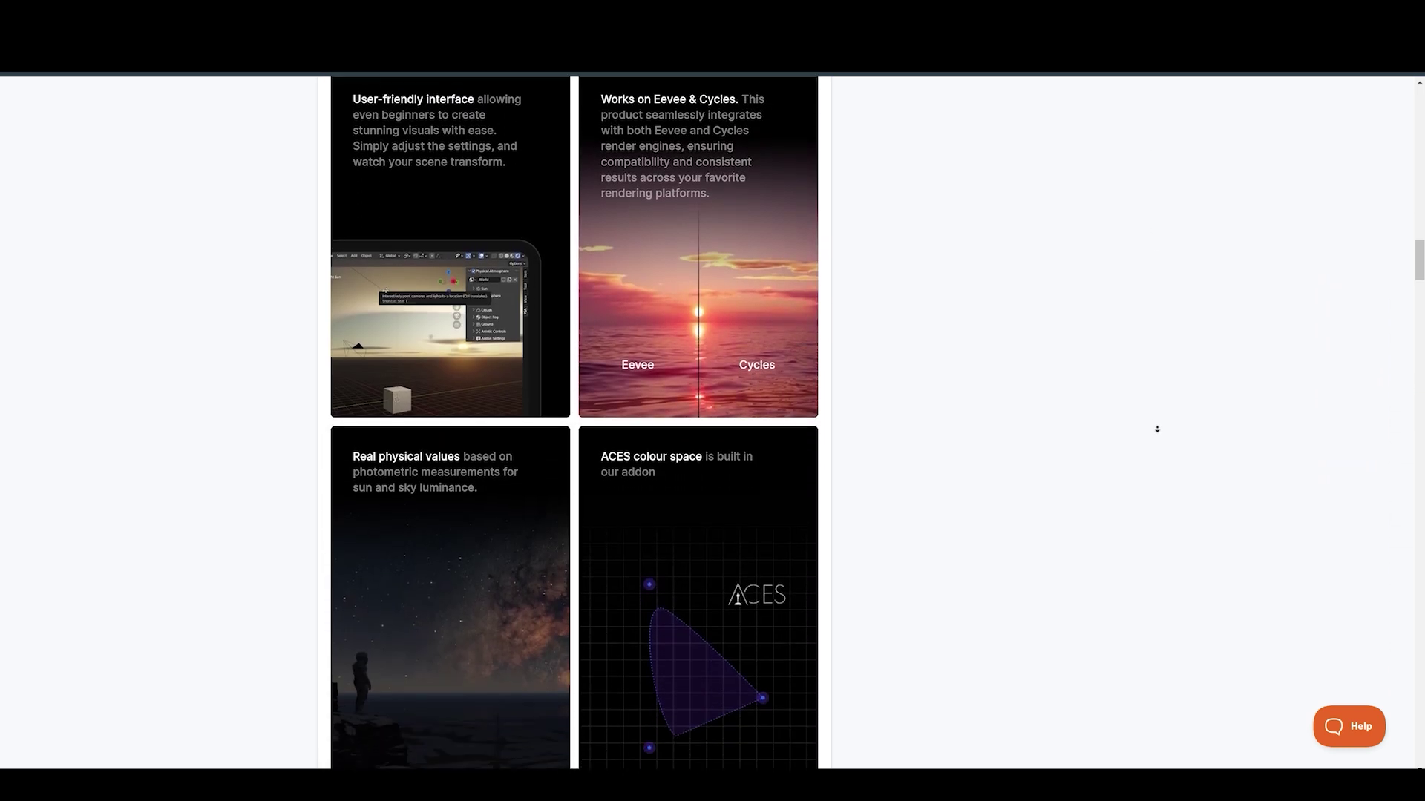